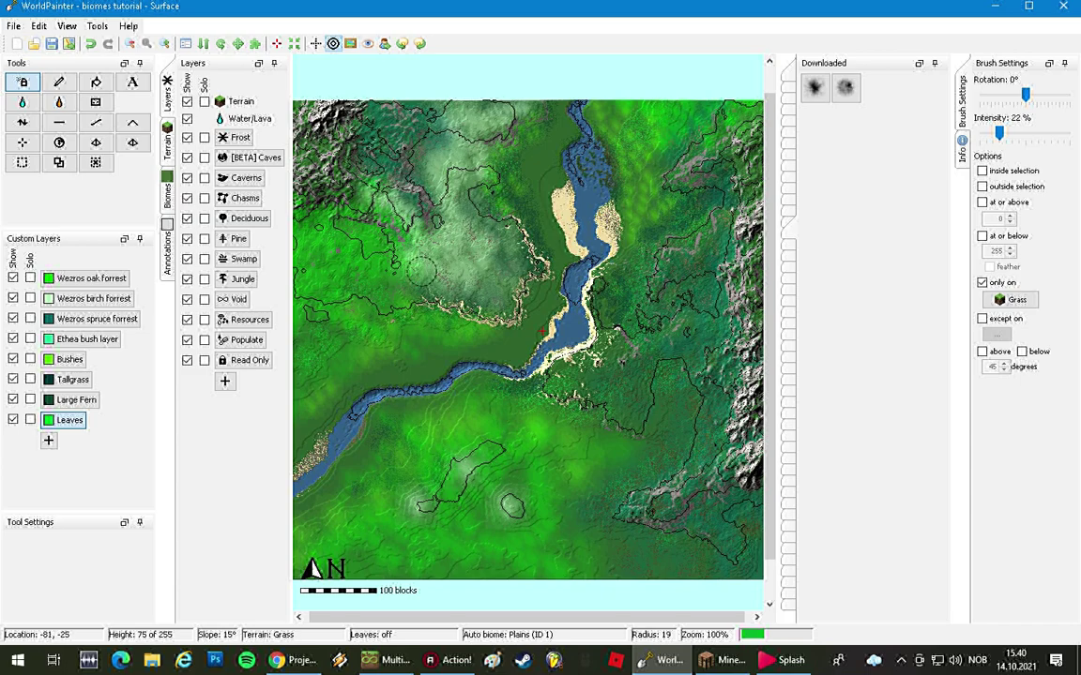
# - Paint the Birch Forest biome over the pale northwestern woodland with a radius-39 round brush at 100% intensity and no grass-only restriction
pyautogui.click(167, 180)
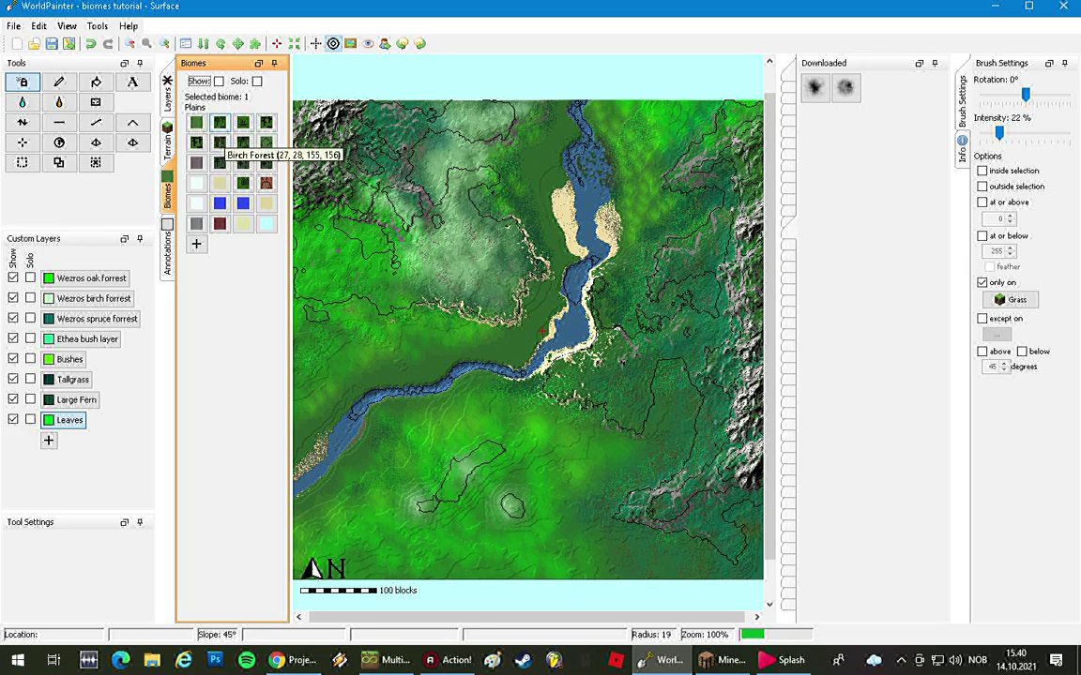
pyautogui.click(219, 144)
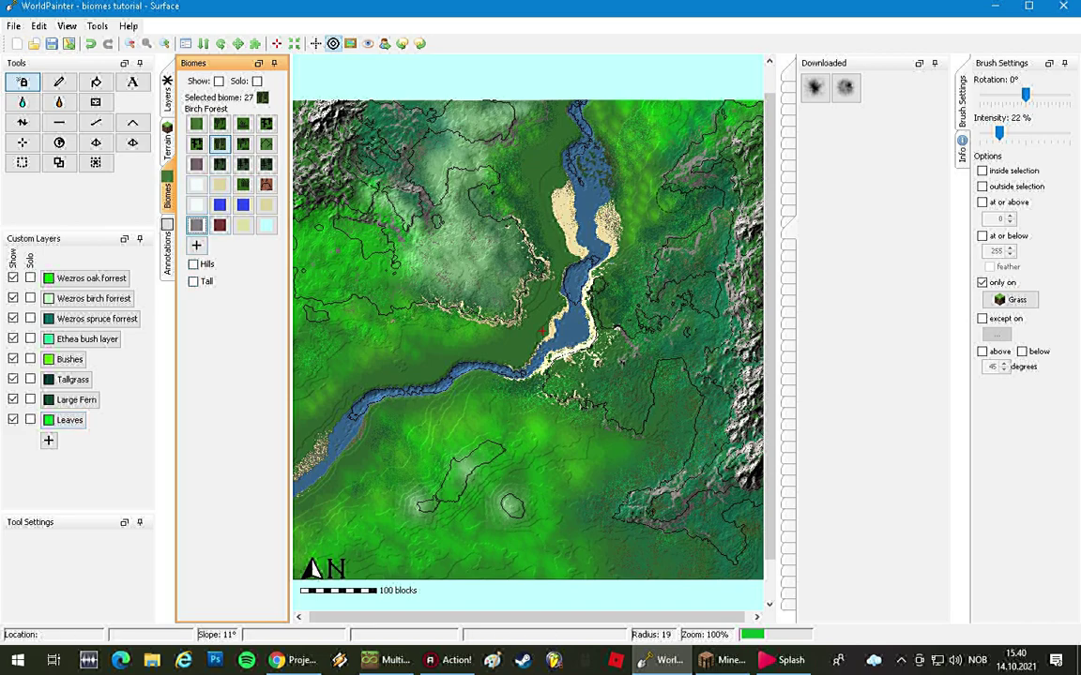
pyautogui.moveTo(999, 133); pyautogui.dragTo(1070, 134)
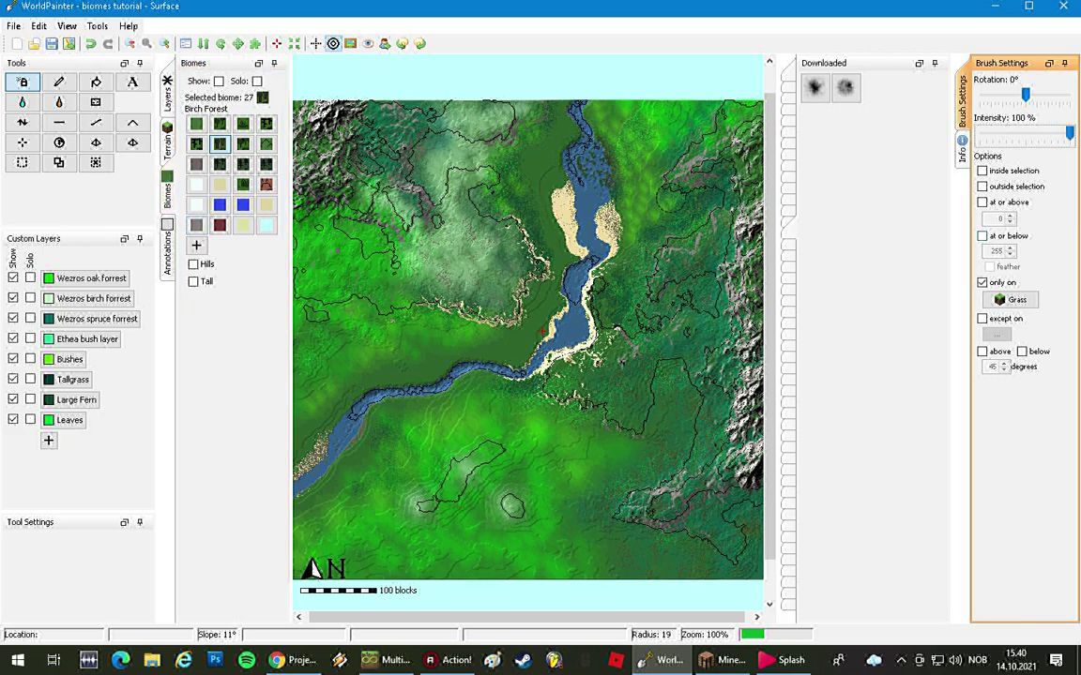
pyautogui.click(982, 282)
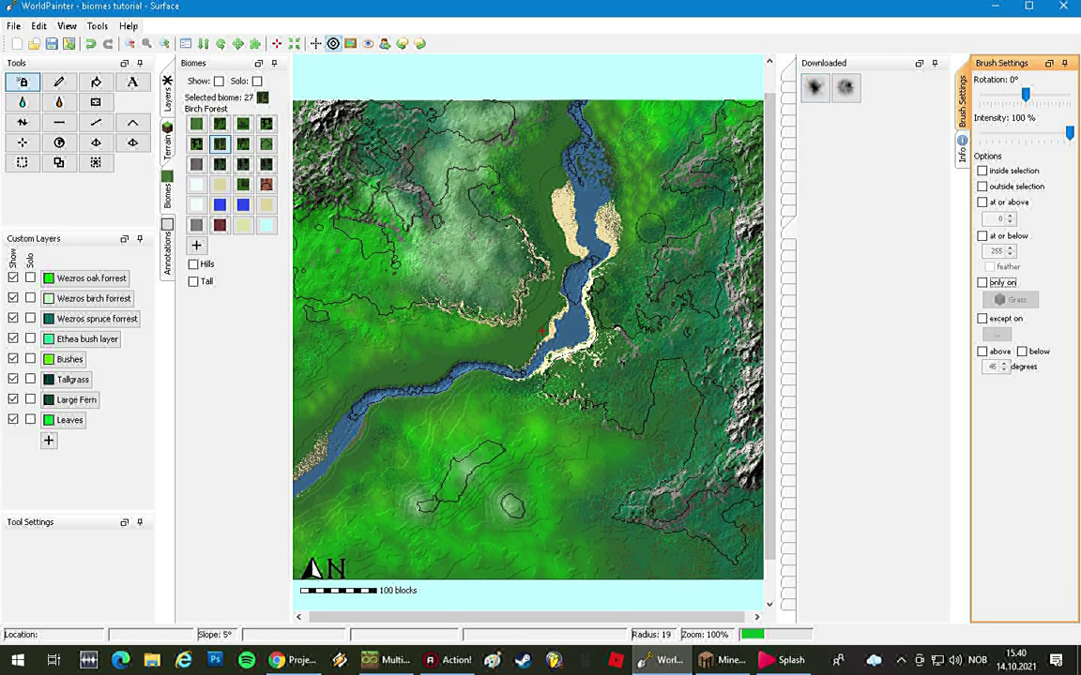
pyautogui.click(788, 69)
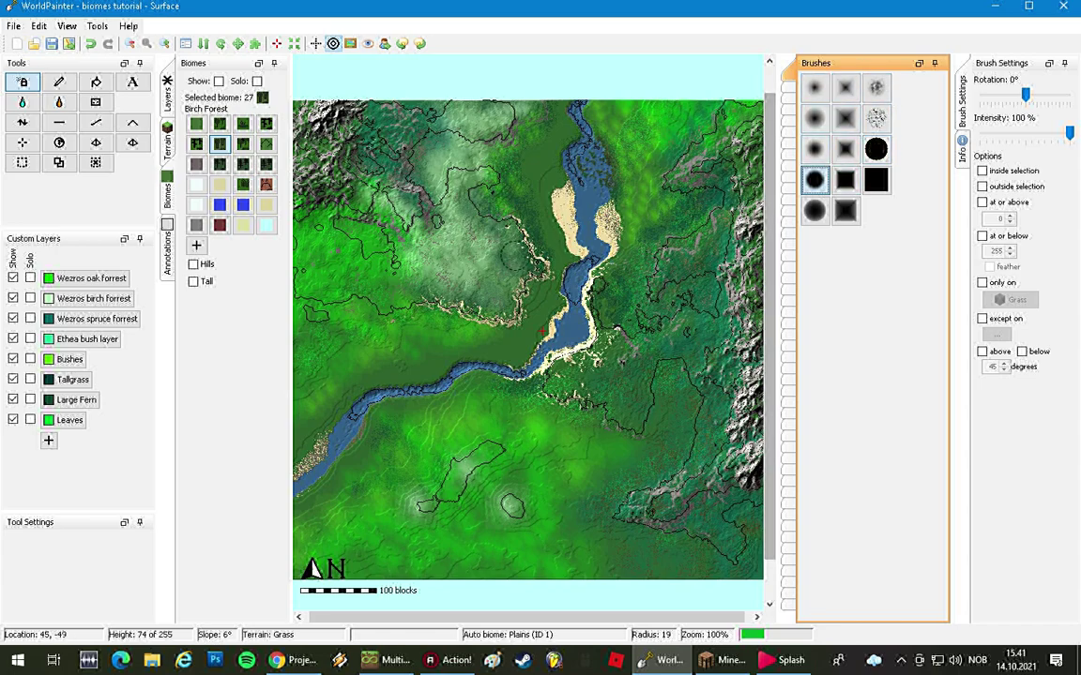
pyautogui.scroll(7, 459, 252)
pyautogui.moveTo(497, 273)
pyautogui.mouseDown()
pyautogui.moveTo(385, 242)
pyautogui.moveTo(492, 283)
pyautogui.moveTo(361, 188)
pyautogui.moveTo(403, 187)
pyautogui.moveTo(418, 120)
pyautogui.moveTo(445, 106)
pyautogui.moveTo(469, 113)
pyautogui.mouseUp()
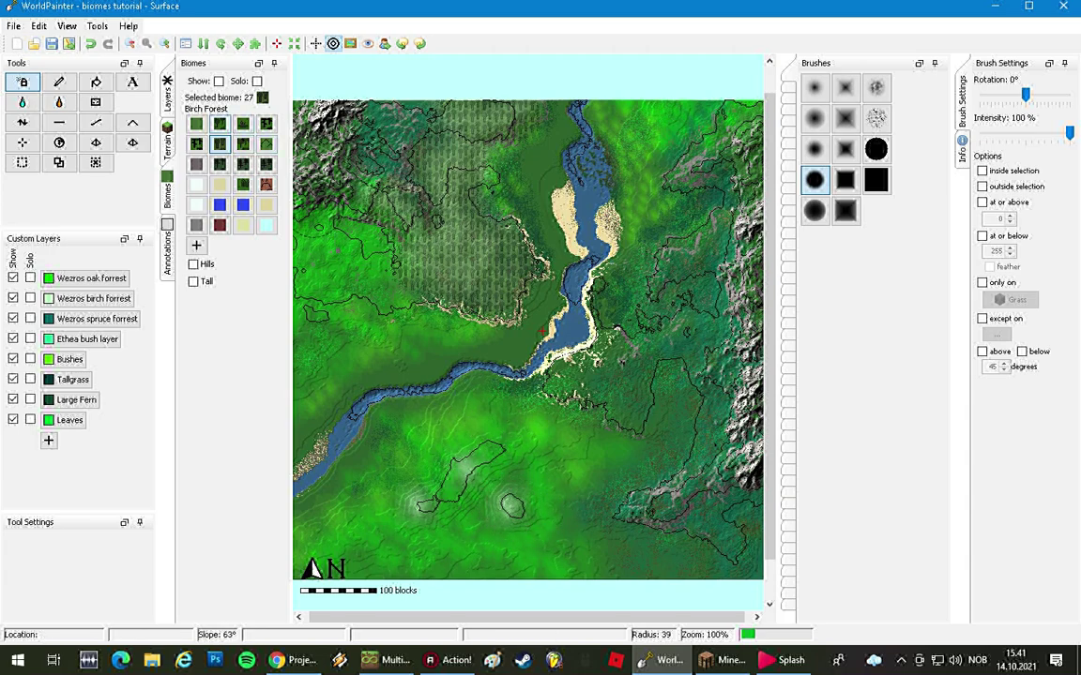
# - Paint the Forest biome over the bright green oak areas in the west, north and south, enlarging the brush radius to 60
pyautogui.click(220, 123)
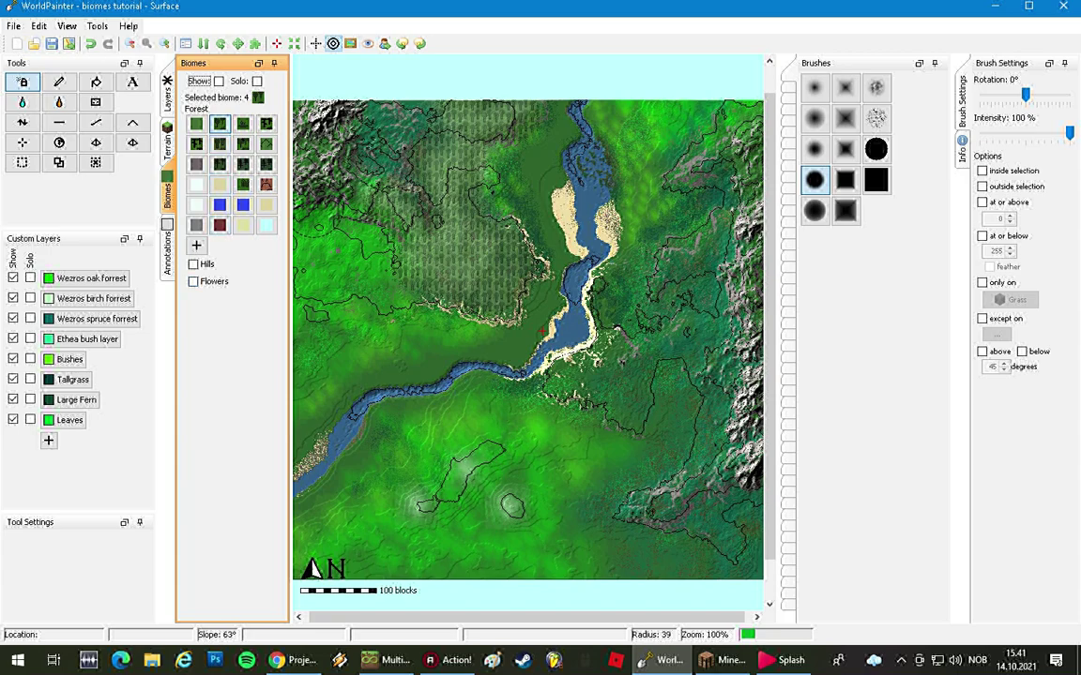
pyautogui.moveTo(338, 238)
pyautogui.mouseDown()
pyautogui.moveTo(386, 260)
pyautogui.moveTo(423, 320)
pyautogui.moveTo(427, 296)
pyautogui.moveTo(315, 339)
pyautogui.mouseUp()
pyautogui.moveTo(317, 392)
pyautogui.mouseDown()
pyautogui.moveTo(292, 287)
pyautogui.moveTo(382, 360)
pyautogui.moveTo(399, 336)
pyautogui.mouseUp()
pyautogui.moveTo(640, 137)
pyautogui.mouseDown()
pyautogui.moveTo(609, 113)
pyautogui.moveTo(640, 192)
pyautogui.moveTo(577, 188)
pyautogui.moveTo(568, 202)
pyautogui.moveTo(663, 113)
pyautogui.moveTo(745, 105)
pyautogui.moveTo(647, 117)
pyautogui.moveTo(643, 178)
pyautogui.moveTo(666, 218)
pyautogui.moveTo(594, 239)
pyautogui.moveTo(495, 390)
pyautogui.moveTo(614, 448)
pyautogui.moveTo(469, 390)
pyautogui.moveTo(427, 394)
pyautogui.moveTo(319, 526)
pyautogui.moveTo(316, 581)
pyautogui.mouseUp()
pyautogui.scroll(-5, 353, 543)
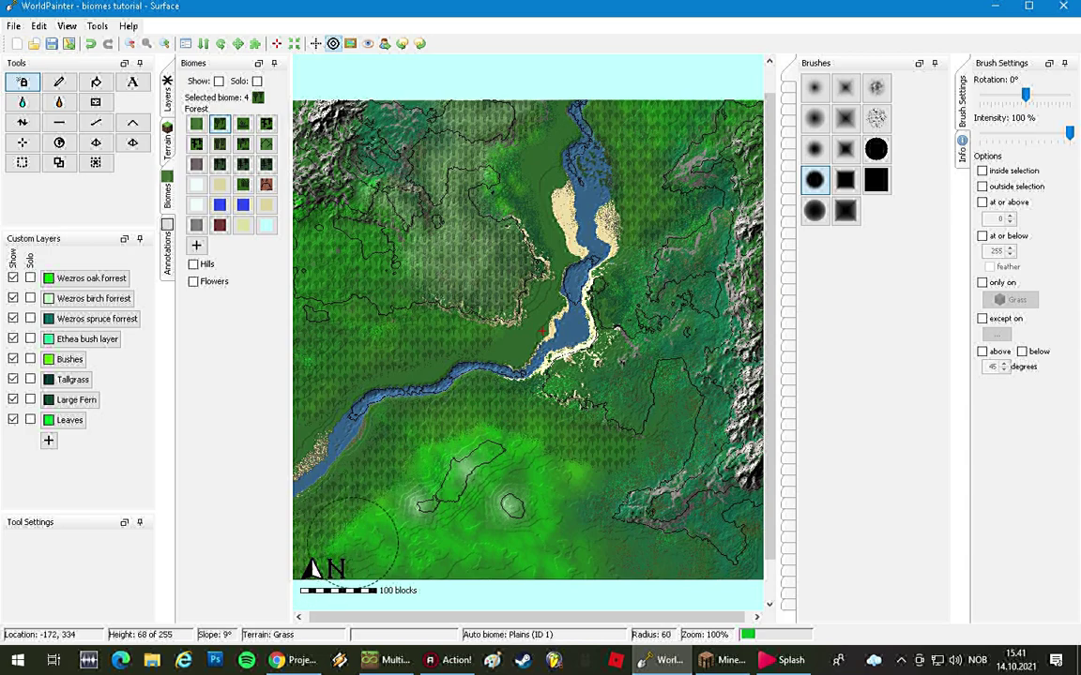
pyautogui.moveTo(353, 543)
pyautogui.mouseDown()
pyautogui.moveTo(492, 430)
pyautogui.moveTo(497, 460)
pyautogui.moveTo(525, 469)
pyautogui.moveTo(402, 561)
pyautogui.moveTo(567, 572)
pyautogui.moveTo(584, 534)
pyautogui.mouseUp()
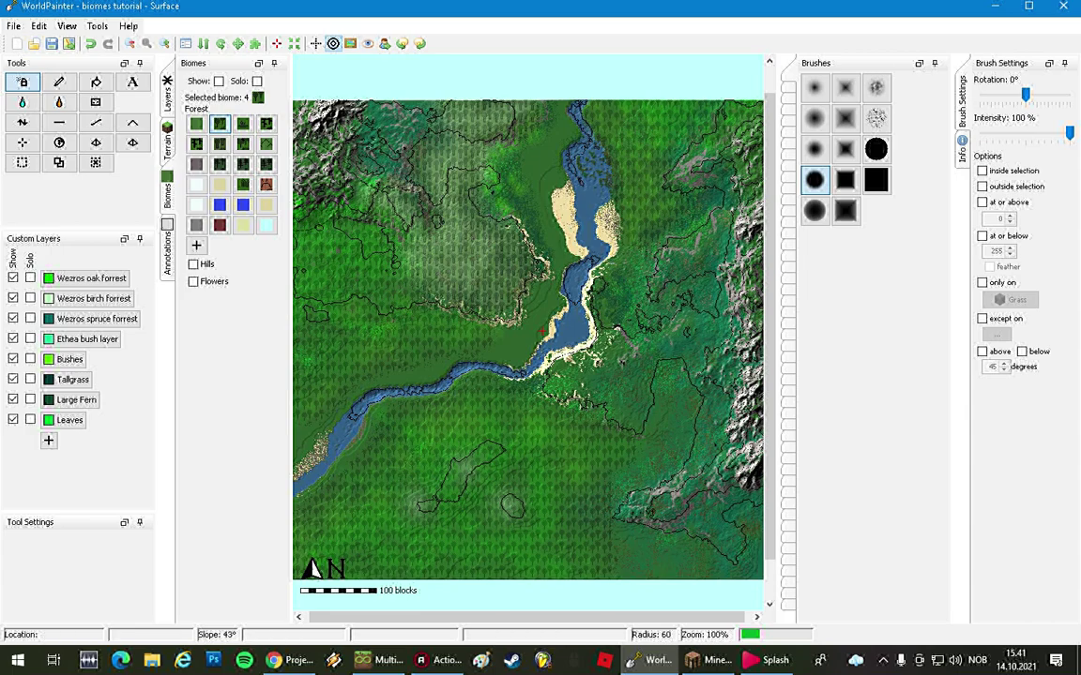
# - Paint the Taiga biome over the dark green spruce forest east of the river, down to the map's southeast corner
pyautogui.click(220, 164)
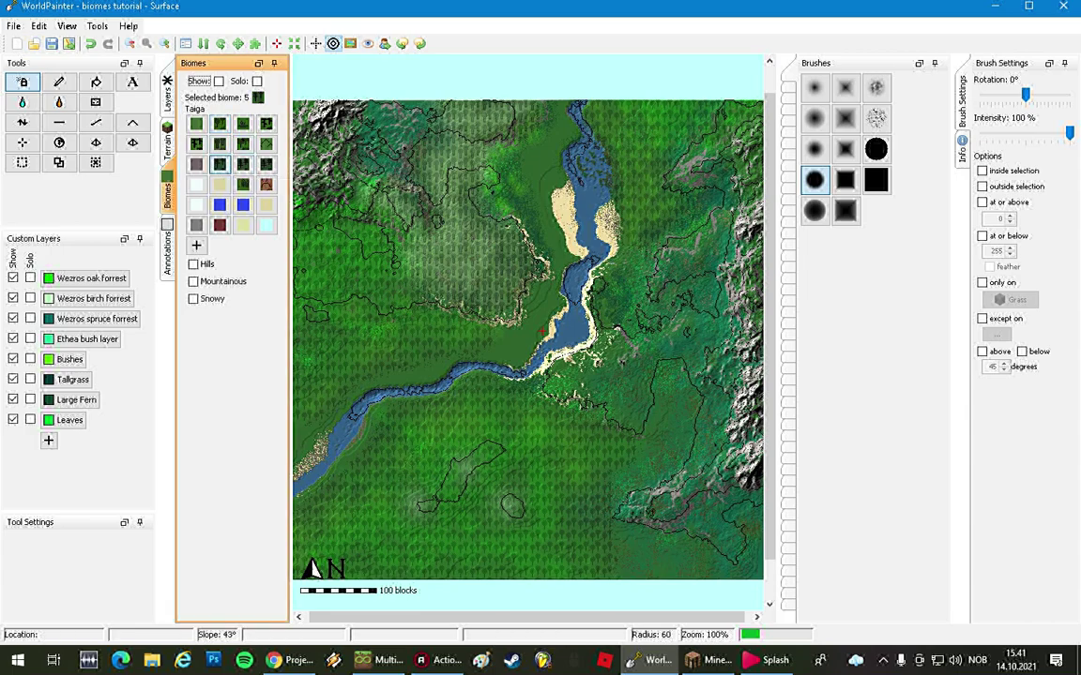
pyautogui.moveTo(588, 360)
pyautogui.mouseDown()
pyautogui.moveTo(591, 202)
pyautogui.moveTo(605, 141)
pyautogui.moveTo(624, 202)
pyautogui.moveTo(587, 397)
pyautogui.moveTo(546, 400)
pyautogui.moveTo(639, 440)
pyautogui.moveTo(563, 460)
pyautogui.moveTo(638, 451)
pyautogui.moveTo(614, 516)
pyautogui.moveTo(671, 469)
pyautogui.mouseUp()
pyautogui.moveTo(734, 496)
pyautogui.mouseDown()
pyautogui.moveTo(660, 550)
pyautogui.moveTo(723, 560)
pyautogui.moveTo(675, 469)
pyautogui.mouseUp()
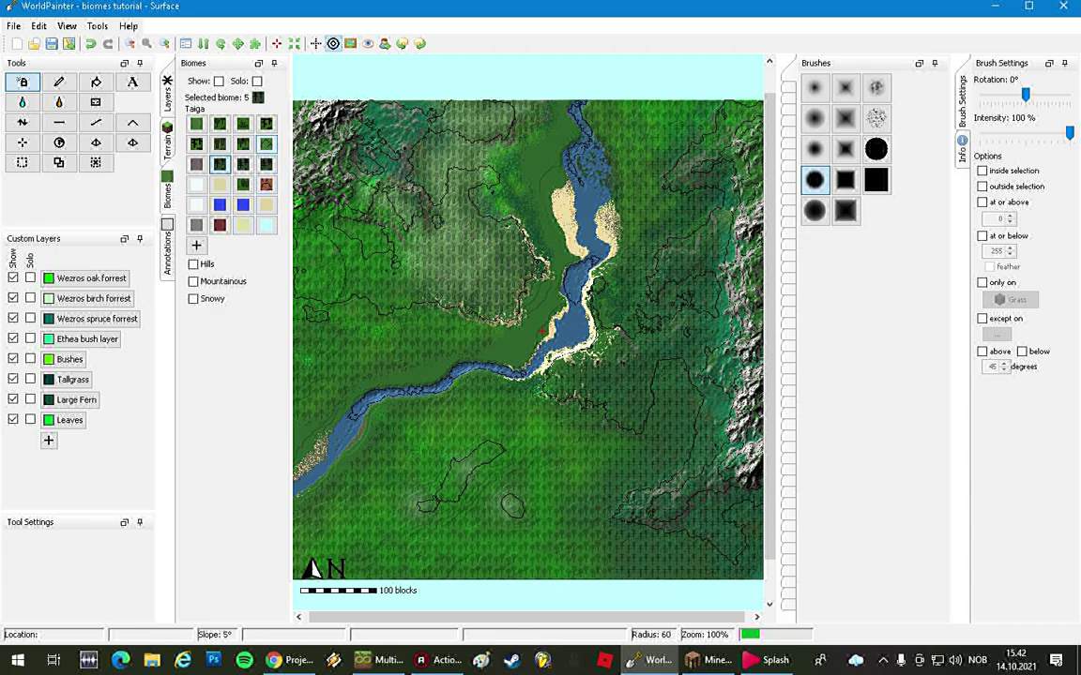
# - Paint the Mountains biome over the rocky ranges along the eastern edge and in the northwest corner
pyautogui.click(266, 143)
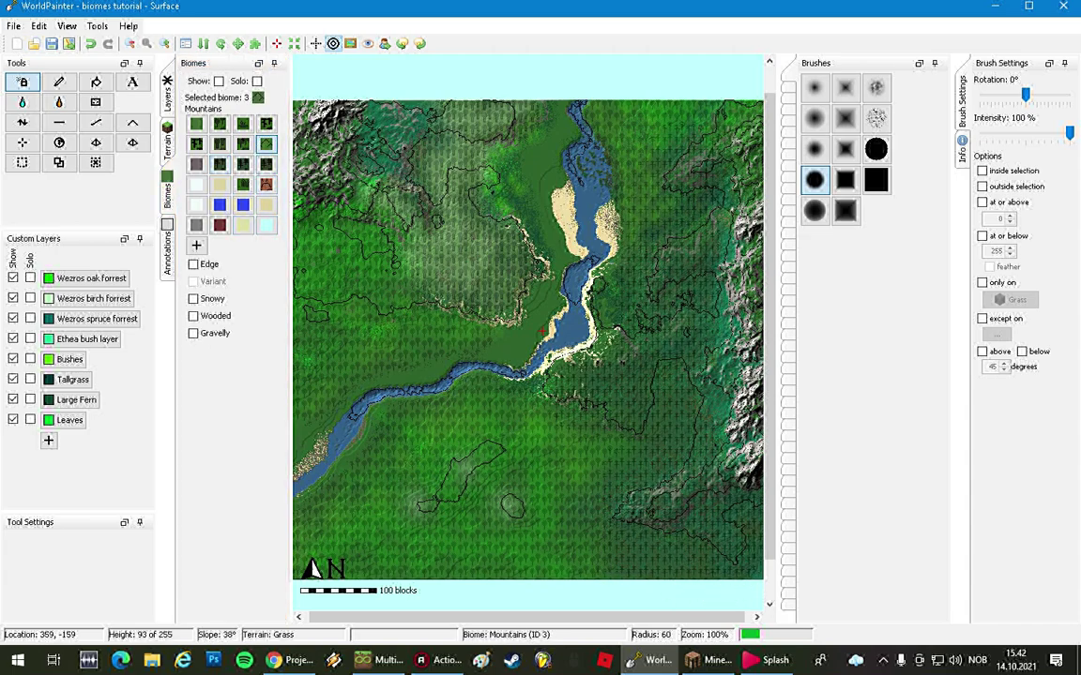
pyautogui.moveTo(744, 192)
pyautogui.mouseDown()
pyautogui.moveTo(737, 148)
pyautogui.moveTo(728, 333)
pyautogui.moveTo(744, 544)
pyautogui.mouseUp()
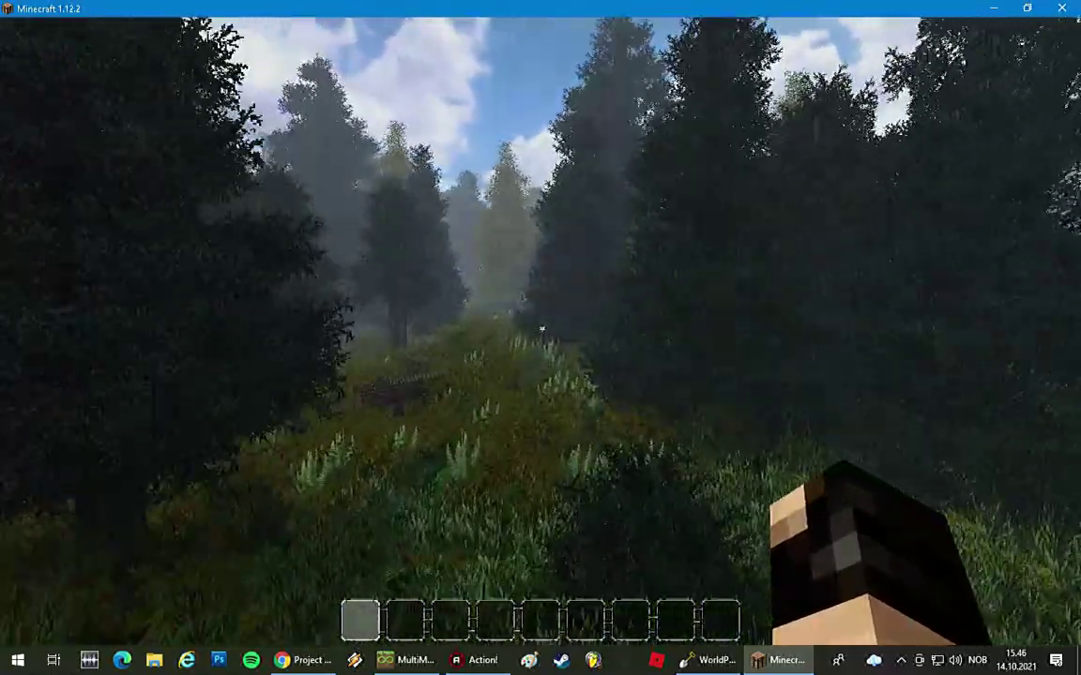
pyautogui.press('w')
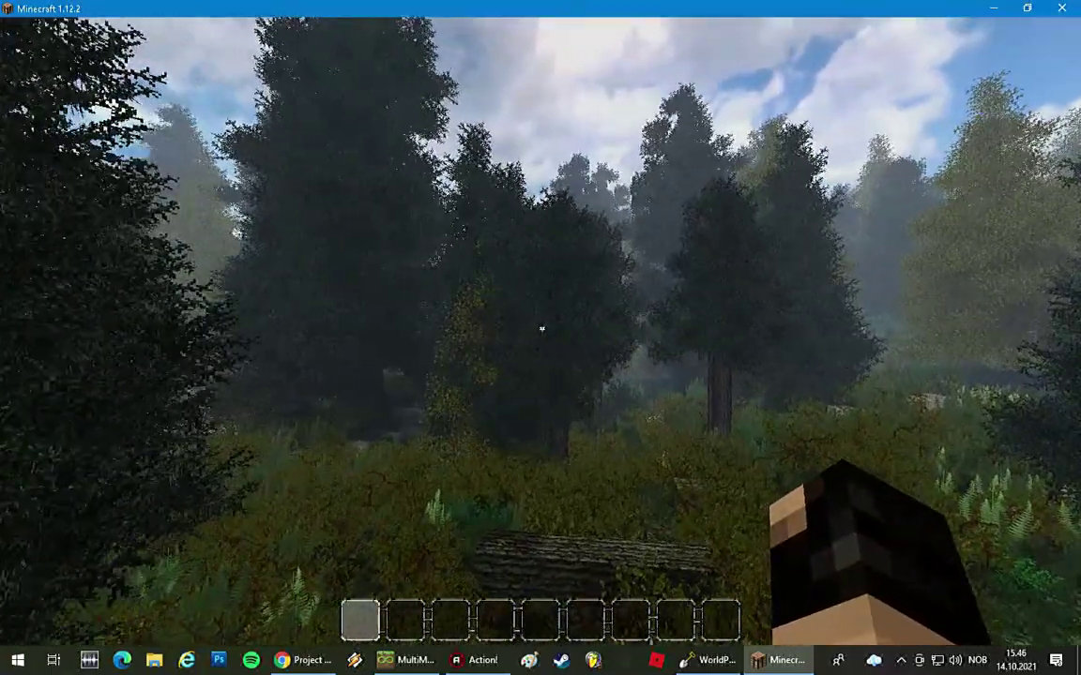
pyautogui.press('w')
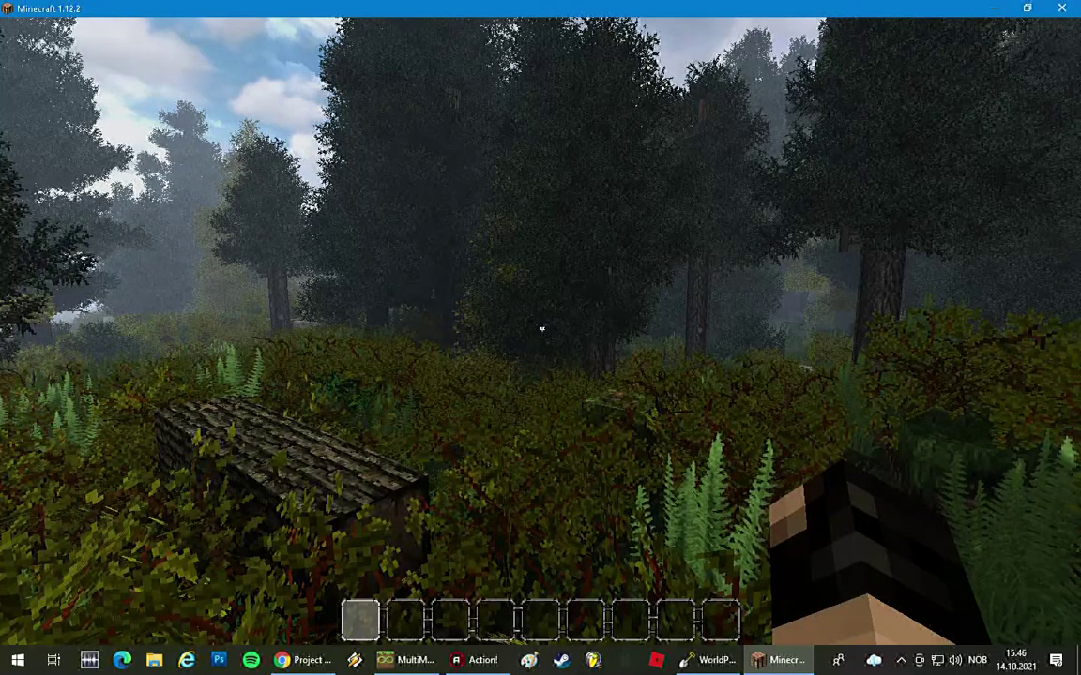
# - Return to WorldPainter and paint the Birch Forest biome over the pale birch hills in the south with brush radius 54
pyautogui.hotkey('alt', 'Tab')
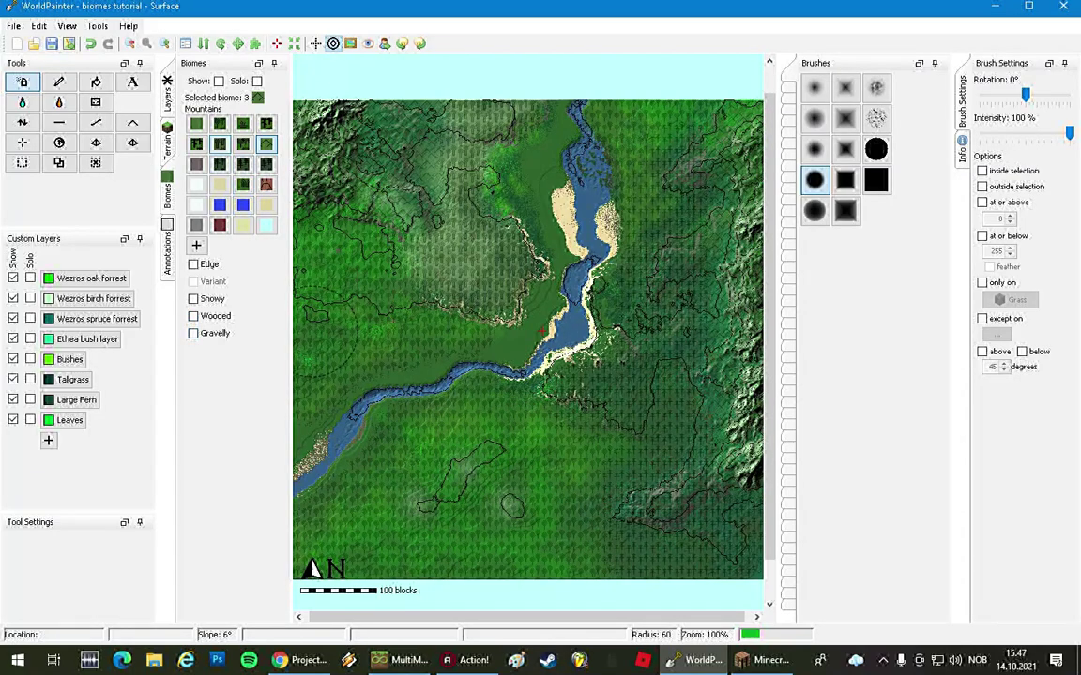
pyautogui.click(219, 145)
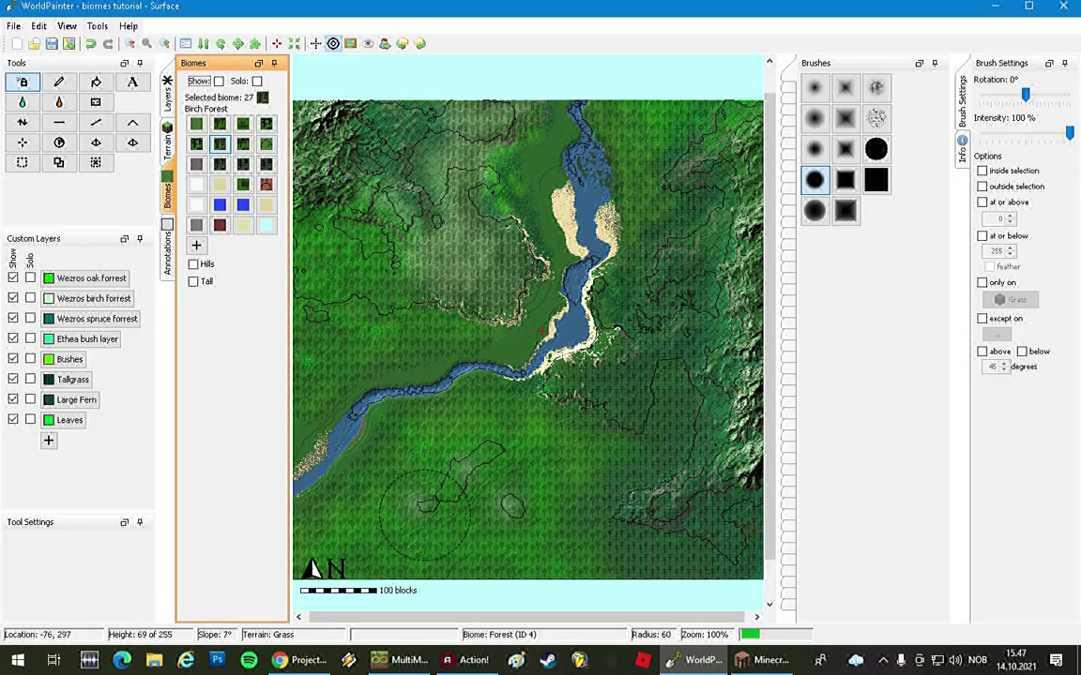
pyautogui.scroll(1, 417, 511)
pyautogui.click(417, 506)
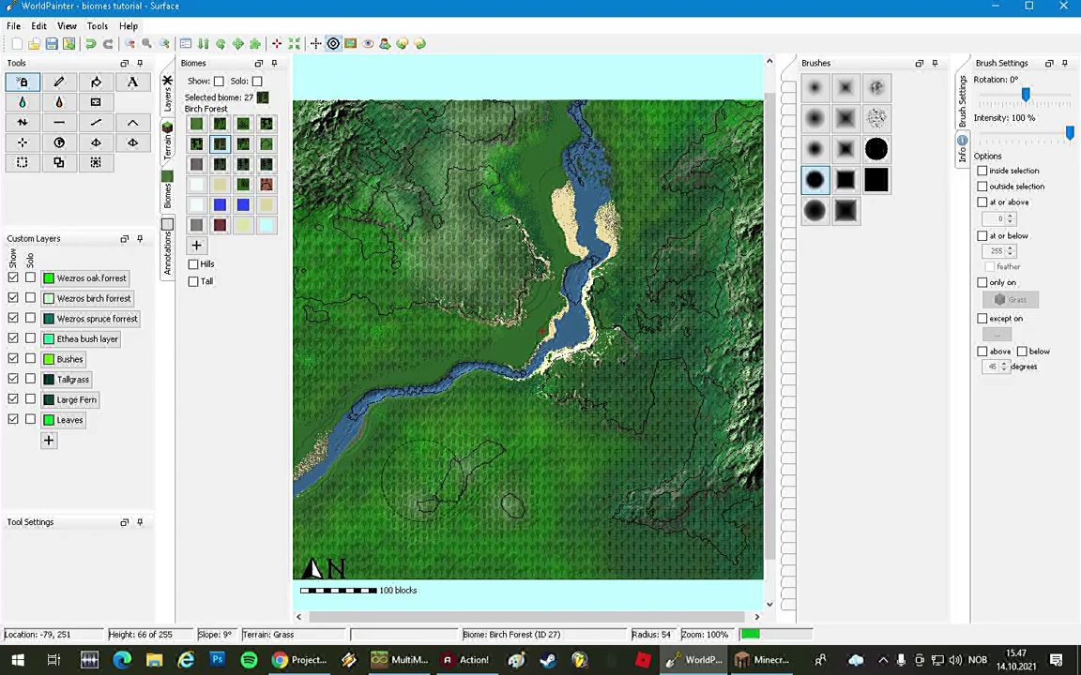
# - Paint the Swamp biome over the marshy northern stretch of the river and its east bank, using a smaller brush
pyautogui.moveTo(474, 272); pyautogui.dragTo(490, 323, button='middle')
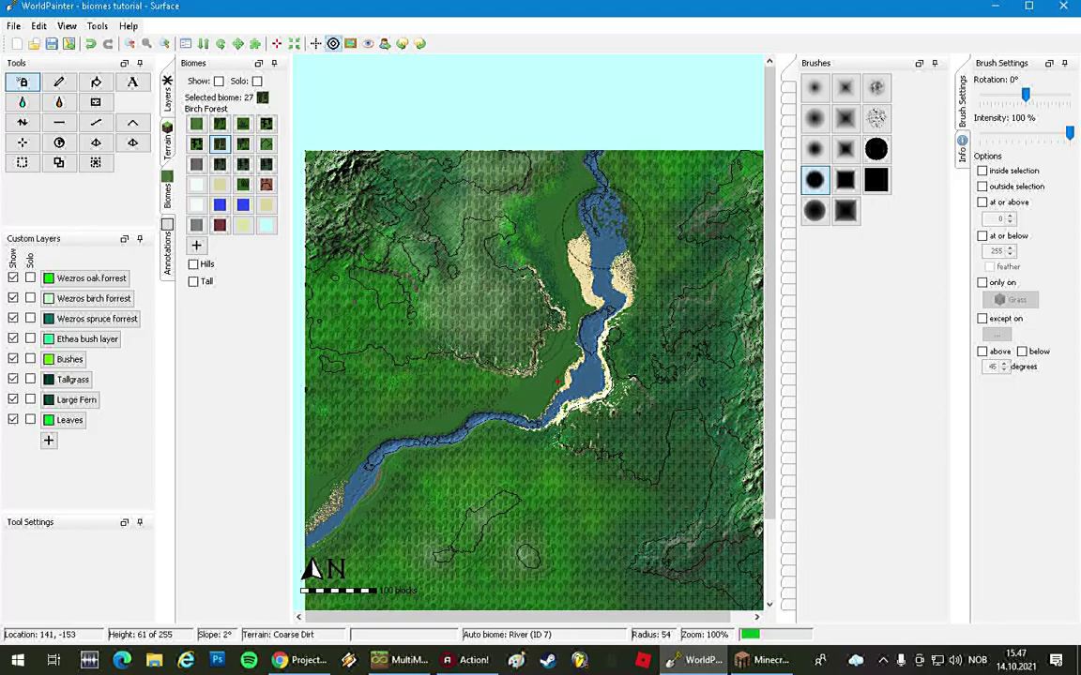
pyautogui.click(164, 44)
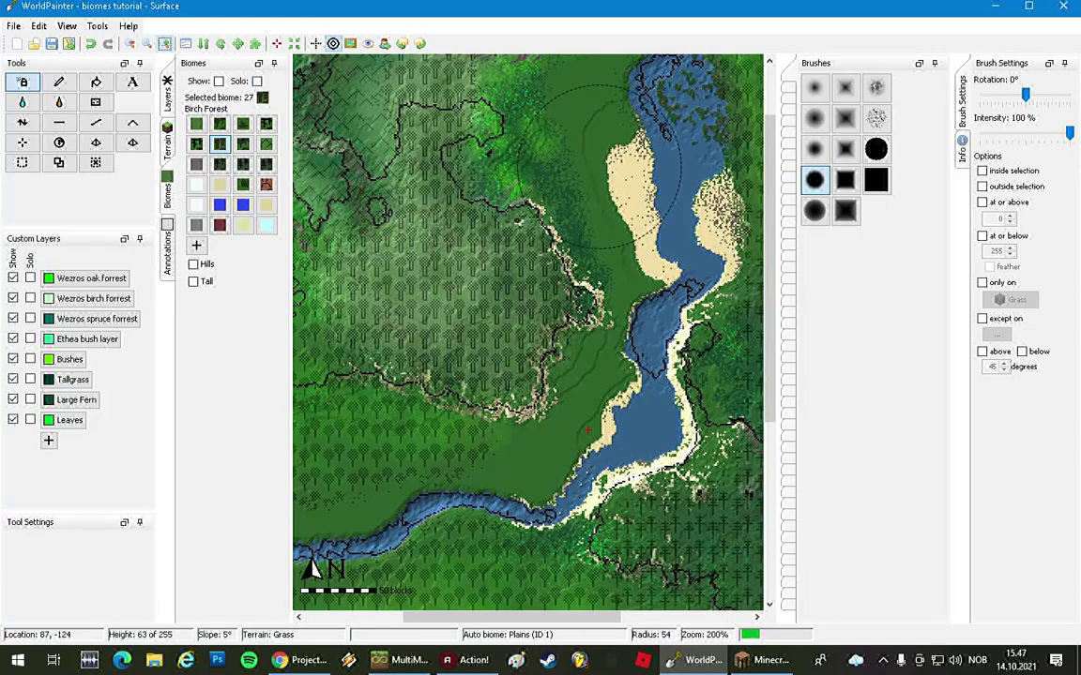
pyautogui.moveTo(611, 167); pyautogui.dragTo(496, 274, button='middle')
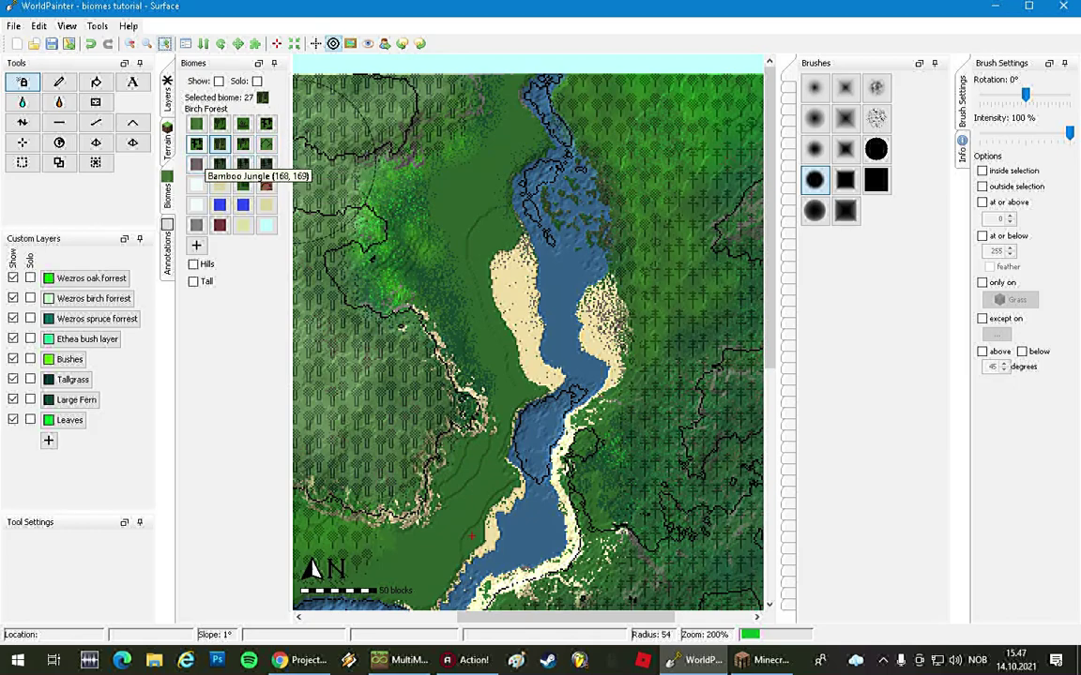
pyautogui.click(243, 124)
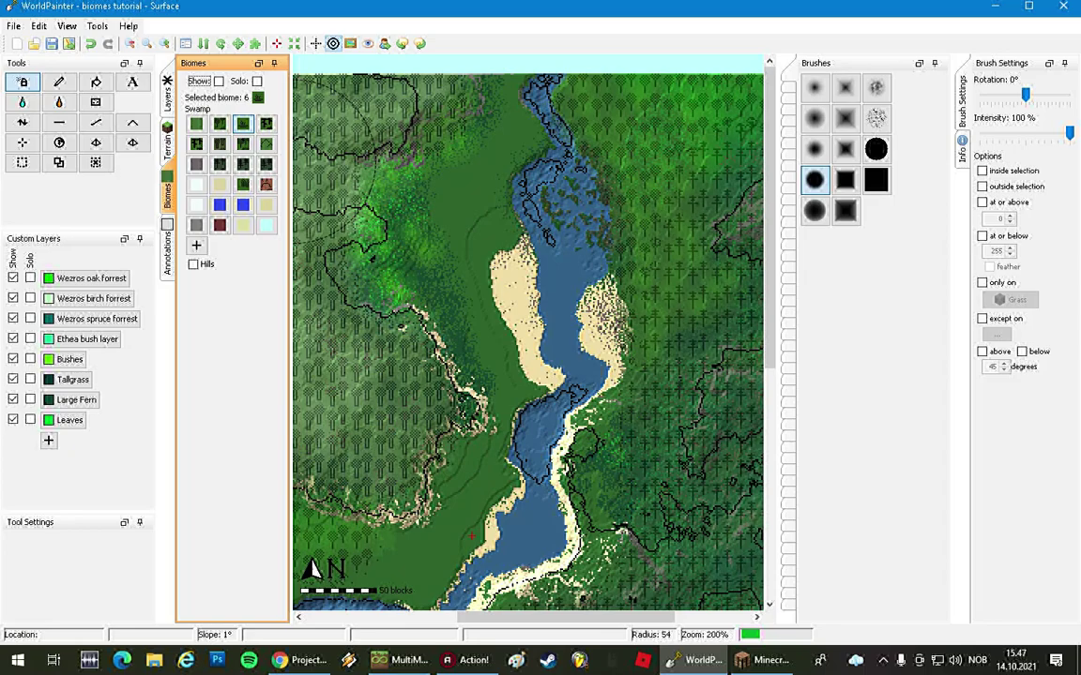
pyautogui.scroll(-2, 600, 242)
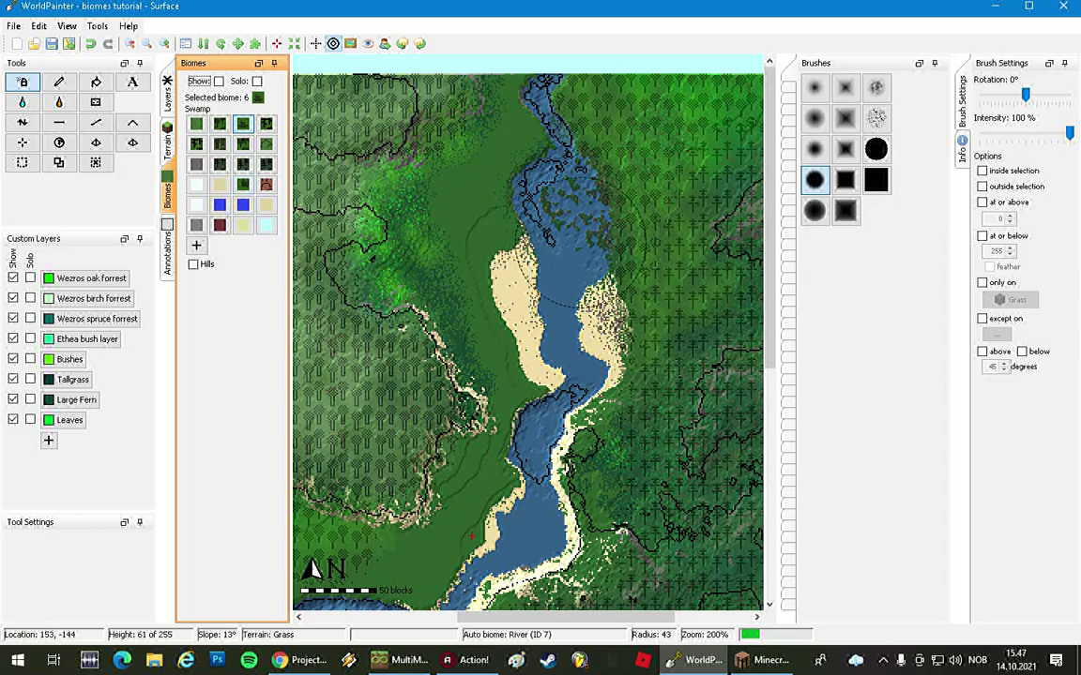
pyautogui.moveTo(552, 180)
pyautogui.mouseDown()
pyautogui.moveTo(568, 202)
pyautogui.moveTo(591, 187)
pyautogui.moveTo(573, 215)
pyautogui.moveTo(604, 177)
pyautogui.mouseUp()
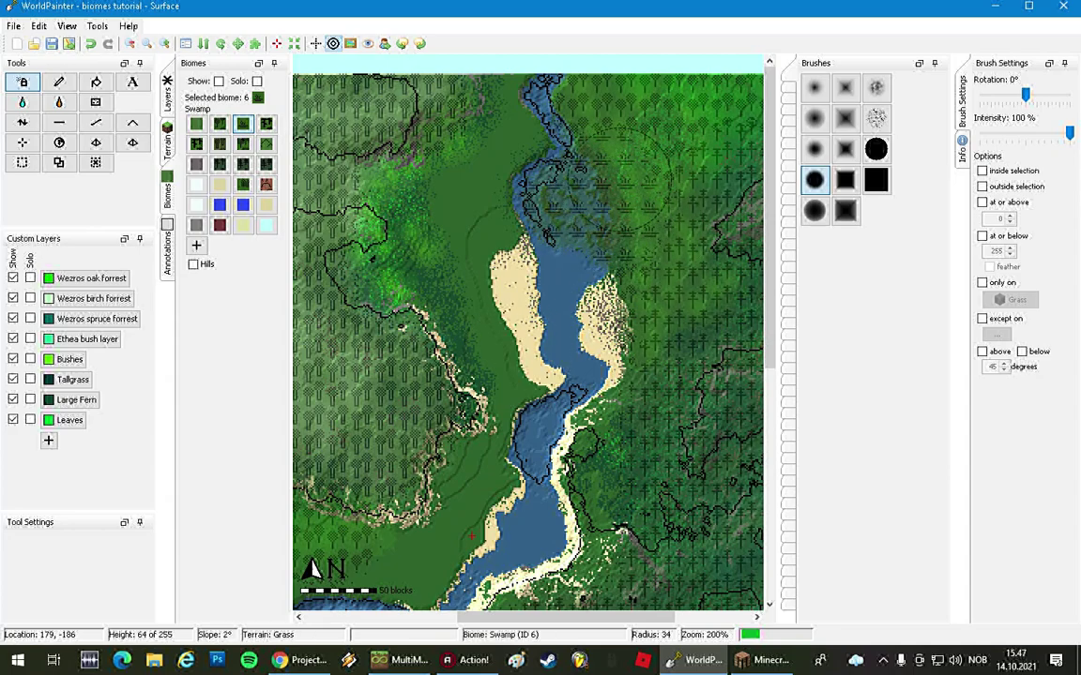
# - Paint patches of the Dark Forest biome across the western and southern oak forests with brush radius 30
pyautogui.scroll(-1, 569, 333)
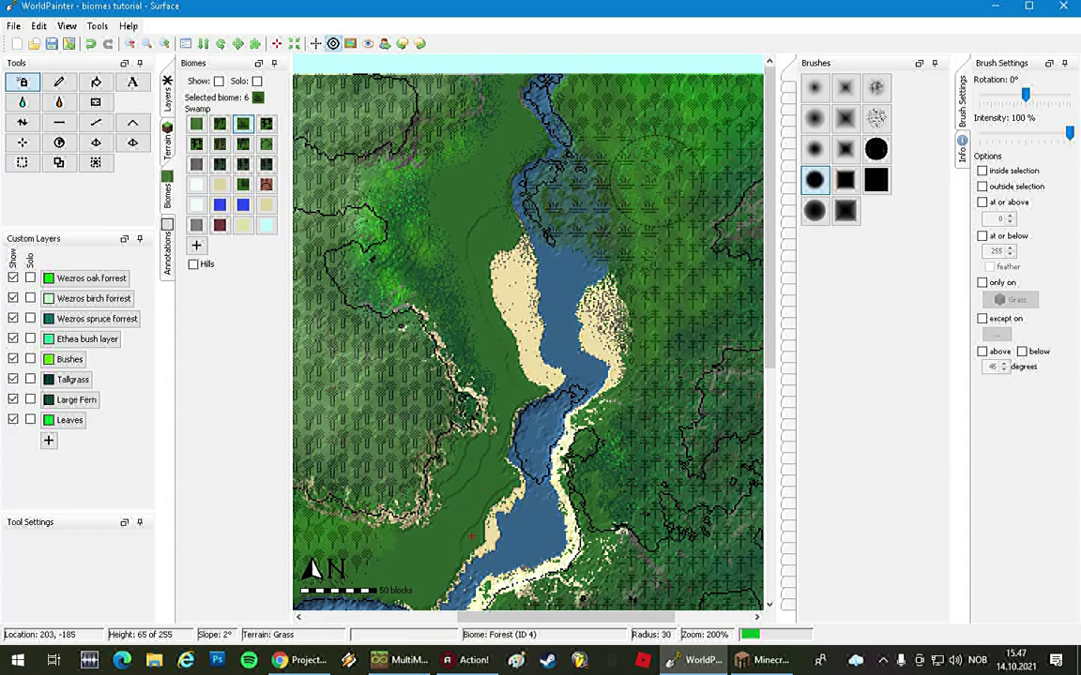
pyautogui.moveTo(437, 441); pyautogui.dragTo(591, 346, button='middle')
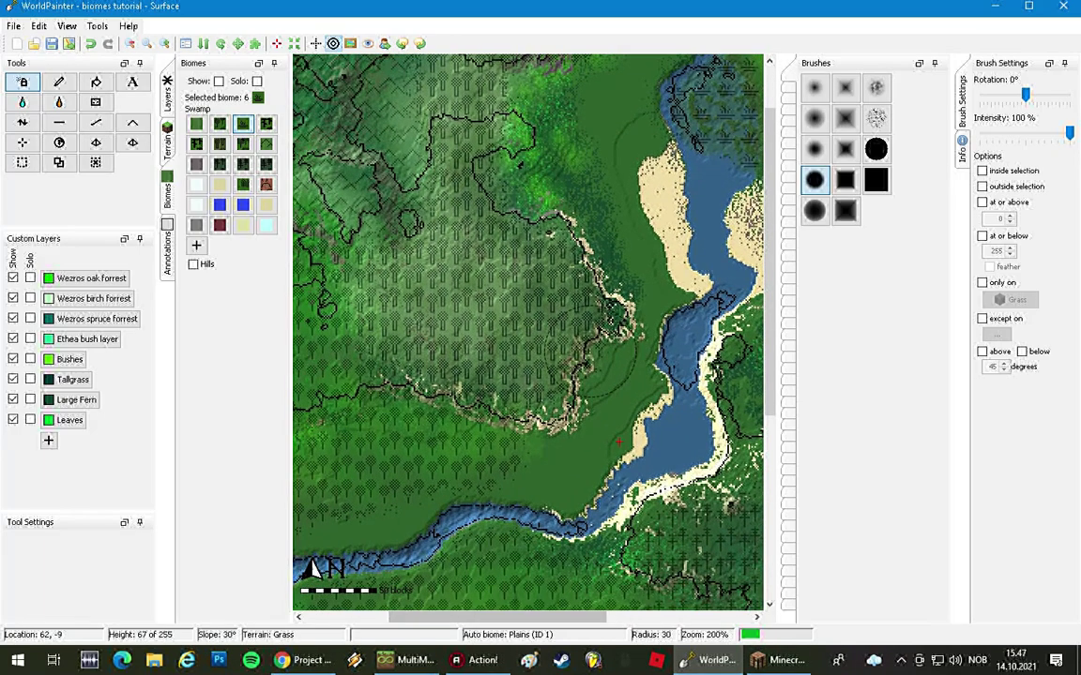
pyautogui.moveTo(503, 325); pyautogui.dragTo(608, 334, button='middle')
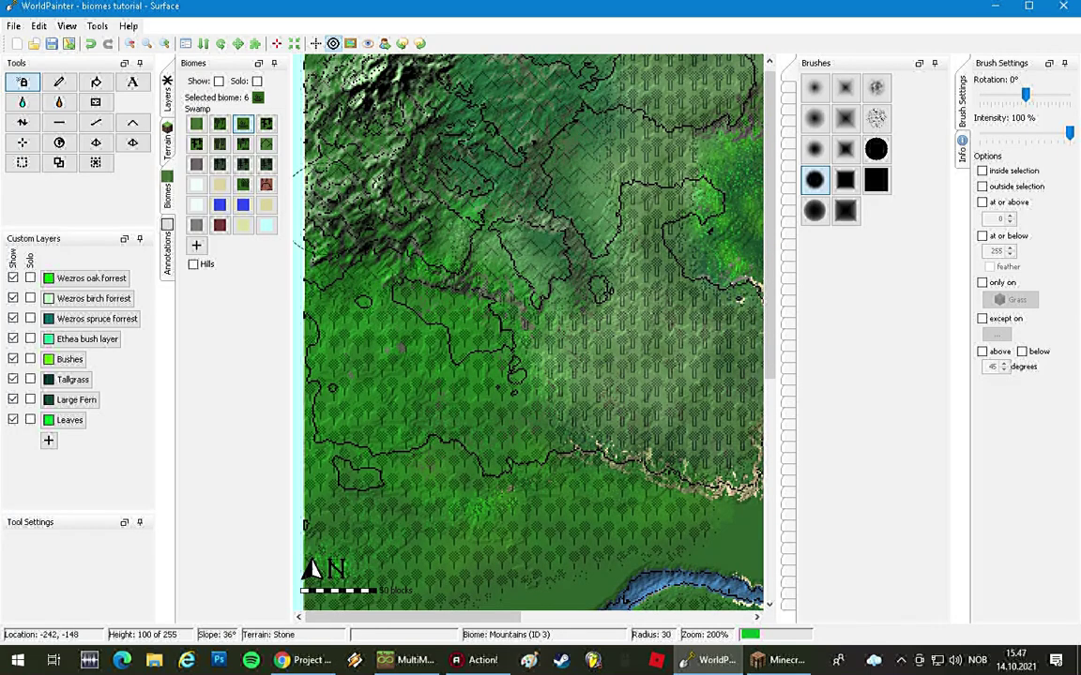
pyautogui.click(242, 143)
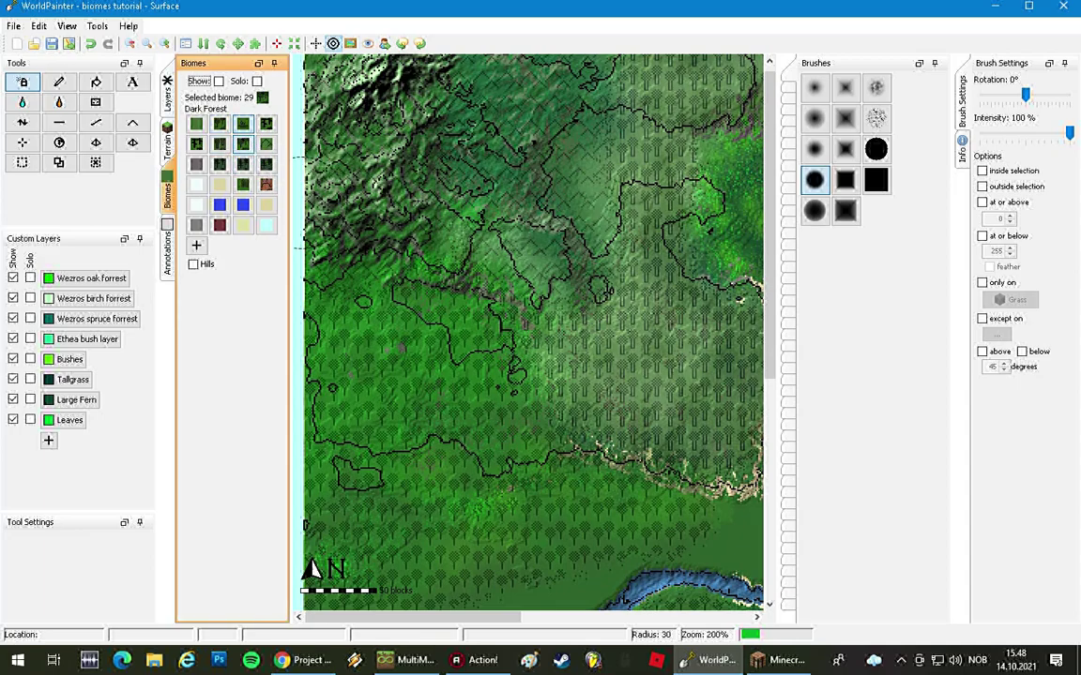
pyautogui.moveTo(451, 437); pyautogui.dragTo(486, 330, button='middle')
pyautogui.moveTo(379, 282); pyautogui.dragTo(411, 349)
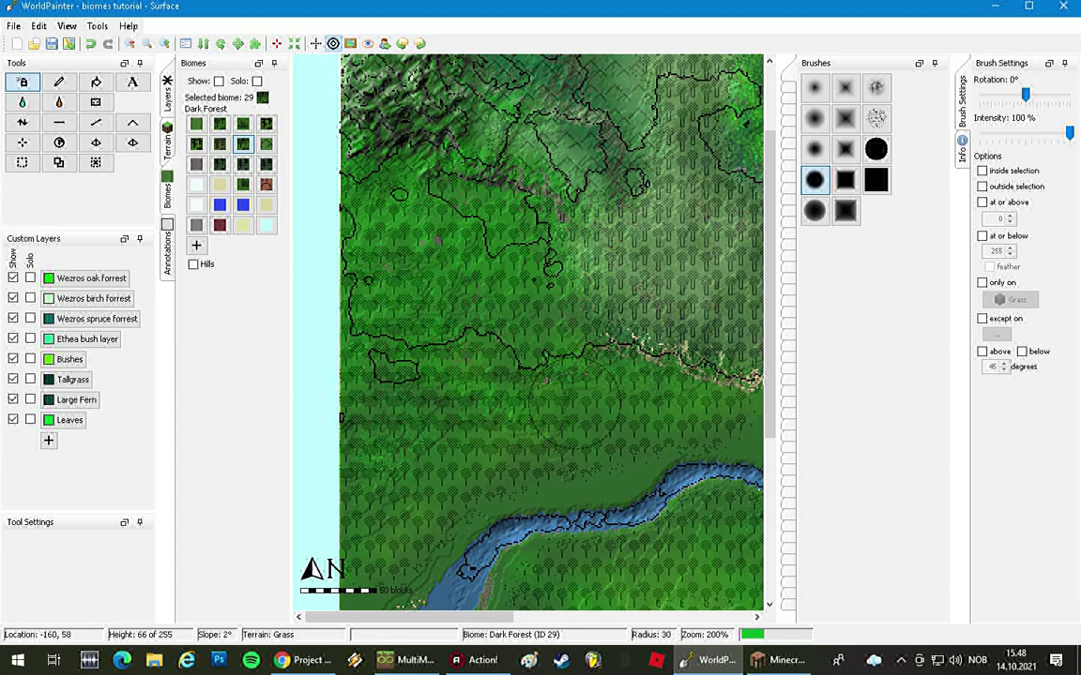
pyautogui.moveTo(544, 434)
pyautogui.mouseDown(button='middle')
pyautogui.moveTo(462, 286)
pyautogui.moveTo(409, 74)
pyautogui.mouseUp(button='middle')
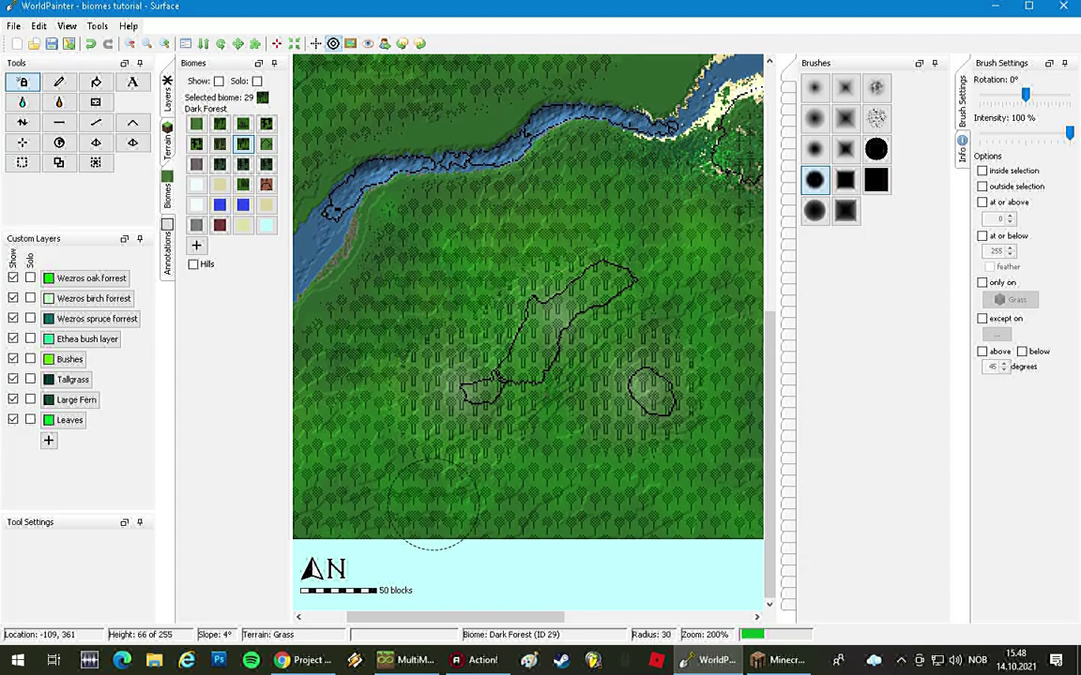
pyautogui.moveTo(666, 528); pyautogui.dragTo(530, 541, button='middle')
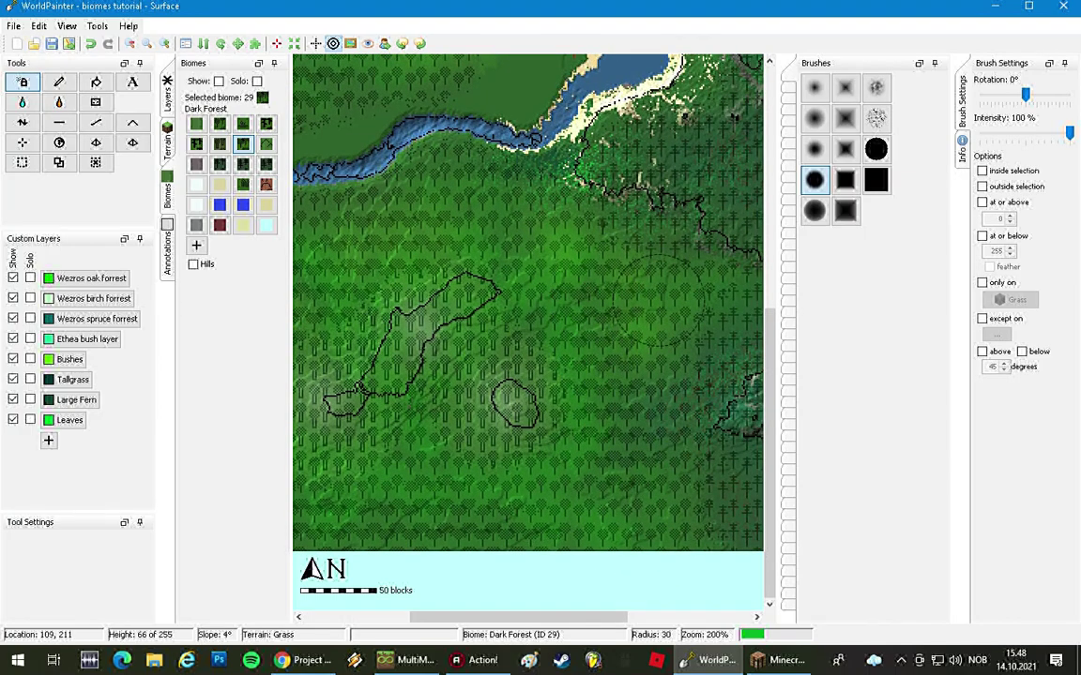
# - Paint the Mountains biome over the southeastern rocky ridge and the highland north of it with brush radius 30
pyautogui.moveTo(657, 330); pyautogui.dragTo(448, 418, button='middle')
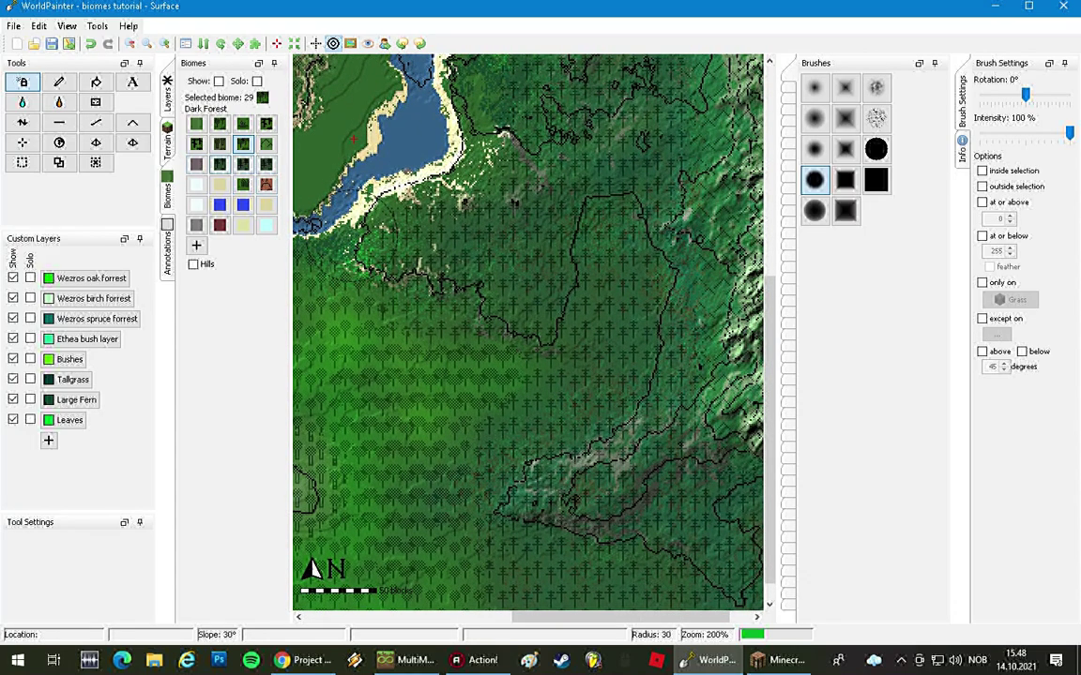
pyautogui.click(266, 123)
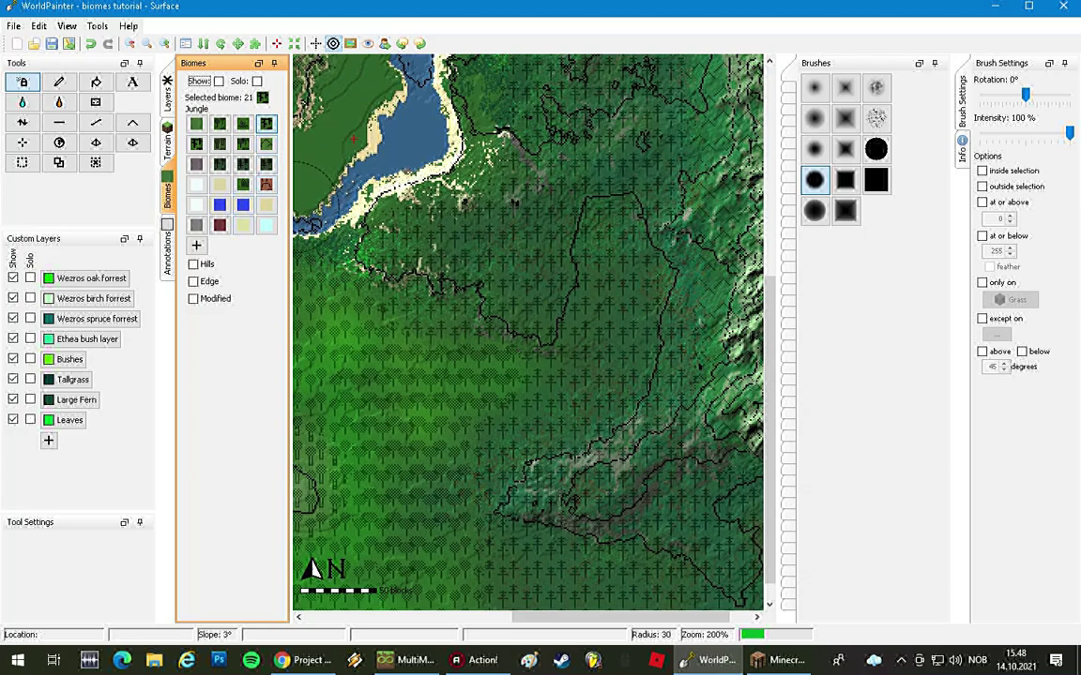
pyautogui.click(267, 144)
pyautogui.moveTo(655, 427)
pyautogui.mouseDown(button='middle')
pyautogui.moveTo(618, 402)
pyautogui.moveTo(636, 416)
pyautogui.mouseUp(button='middle')
pyautogui.moveTo(698, 375)
pyautogui.mouseDown()
pyautogui.moveTo(586, 443)
pyautogui.moveTo(519, 466)
pyautogui.mouseUp()
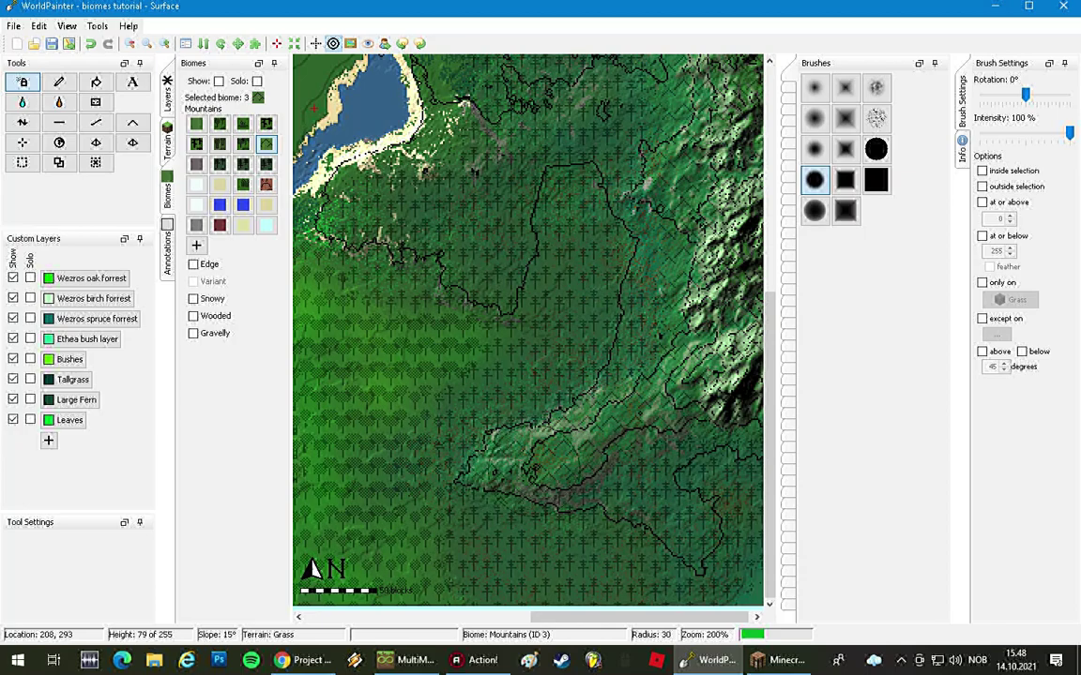
pyautogui.moveTo(663, 291)
pyautogui.mouseDown()
pyautogui.moveTo(611, 195)
pyautogui.moveTo(531, 195)
pyautogui.mouseUp()
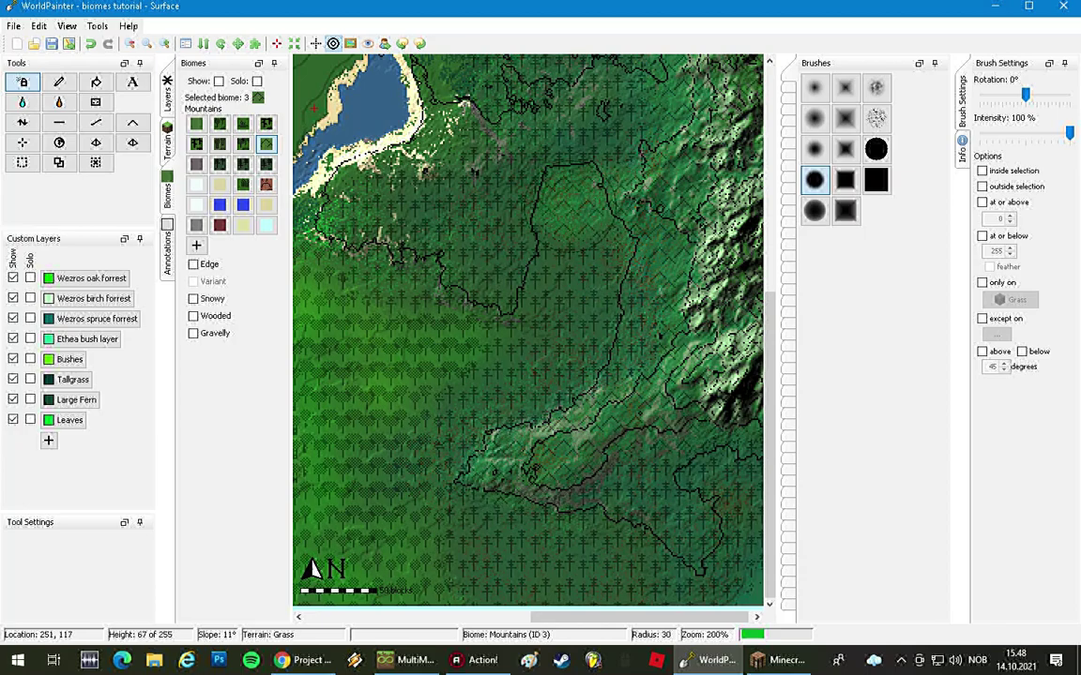
# - Paint the Mountains biome along the eastern highland up to the map's northern edge, reducing the brush radius to 24
pyautogui.moveTo(692, 199); pyautogui.dragTo(575, 366, button='middle')
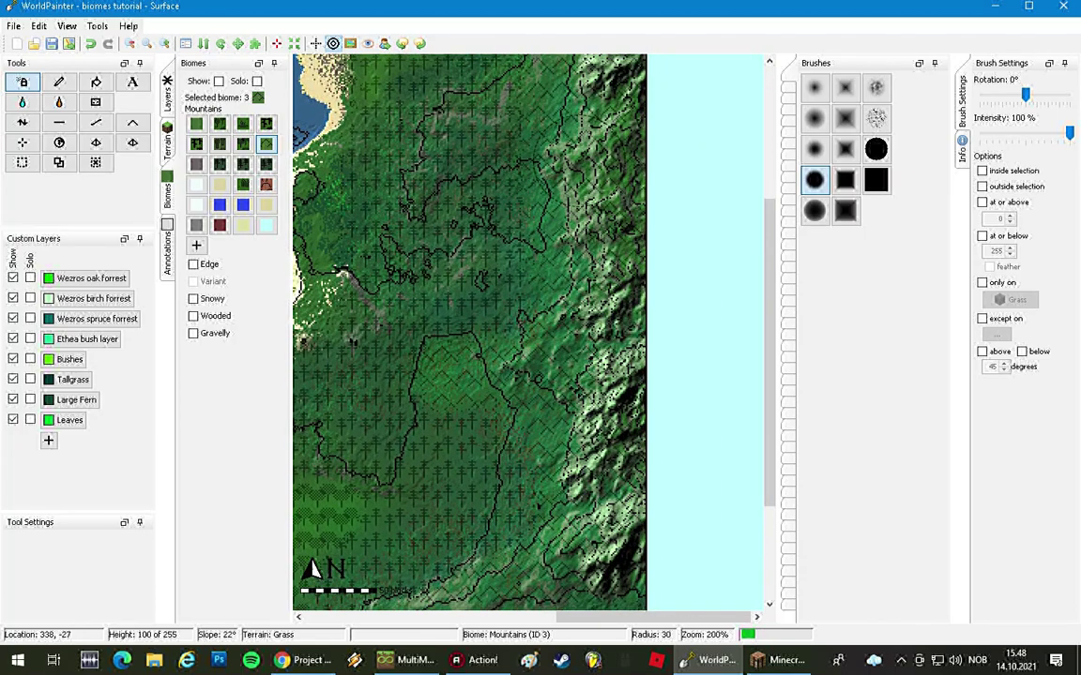
pyautogui.moveTo(476, 100); pyautogui.dragTo(484, 223, button='middle')
pyautogui.scroll(2, 479, 167)
pyautogui.moveTo(521, 218)
pyautogui.mouseDown()
pyautogui.moveTo(561, 202)
pyautogui.moveTo(431, 303)
pyautogui.mouseUp()
pyautogui.moveTo(552, 175); pyautogui.dragTo(546, 306, button='middle')
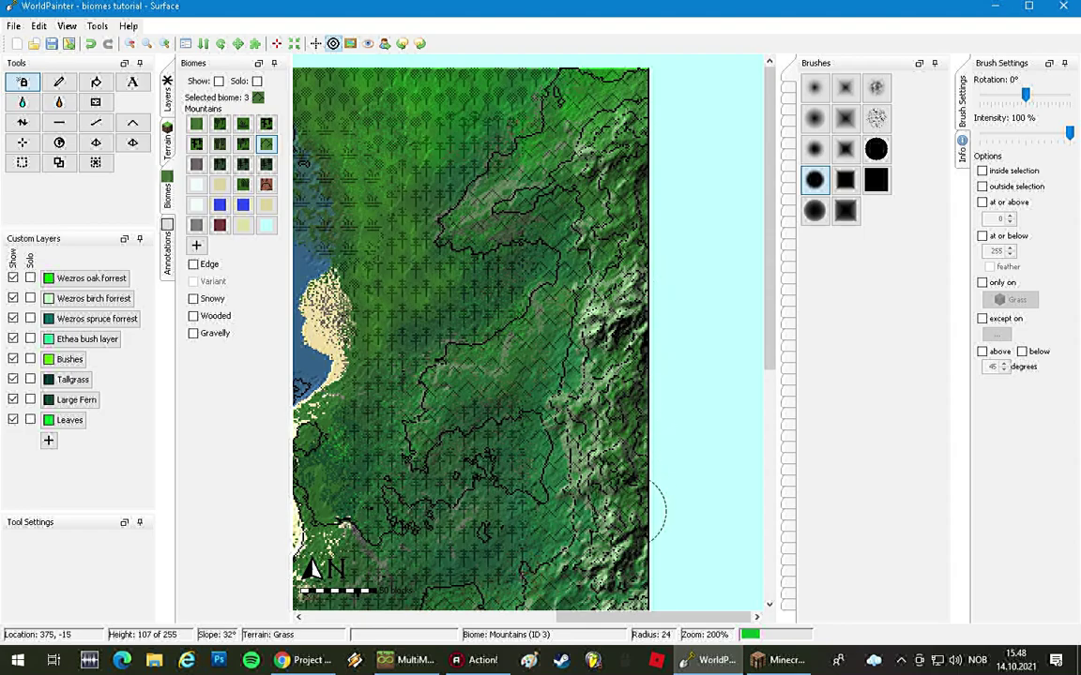
# - Paint the Mountains biome over the rocky highland in the map's northwestern corner with brush radius 24
pyautogui.moveTo(384, 449); pyautogui.dragTo(899, 385, button='middle')
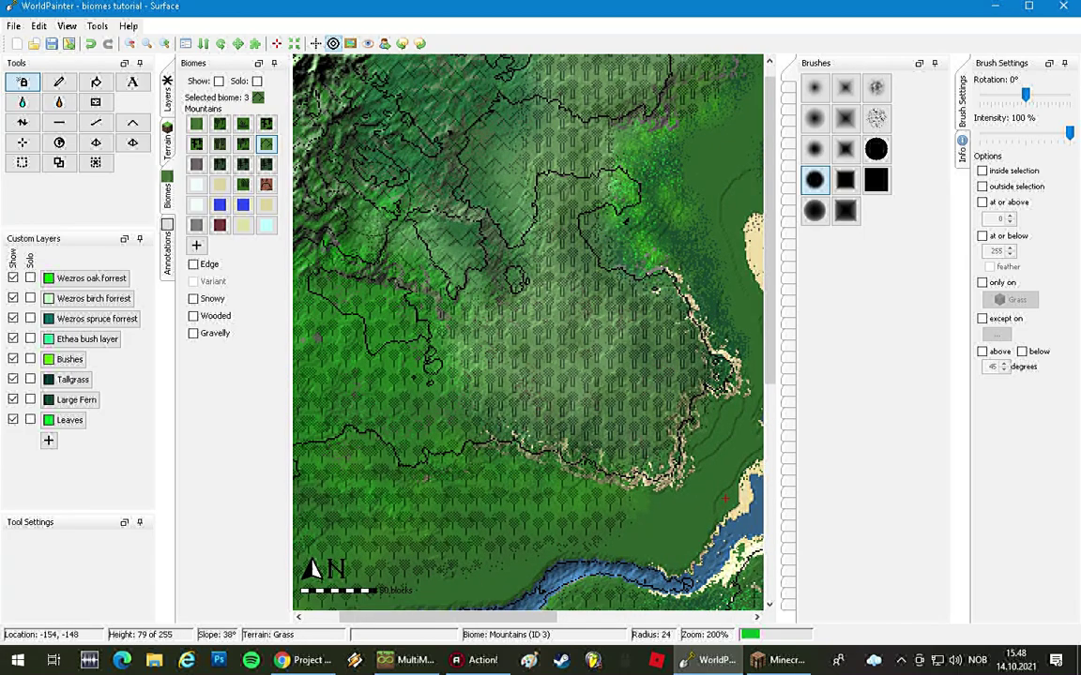
pyautogui.moveTo(402, 246); pyautogui.dragTo(514, 358, button='middle')
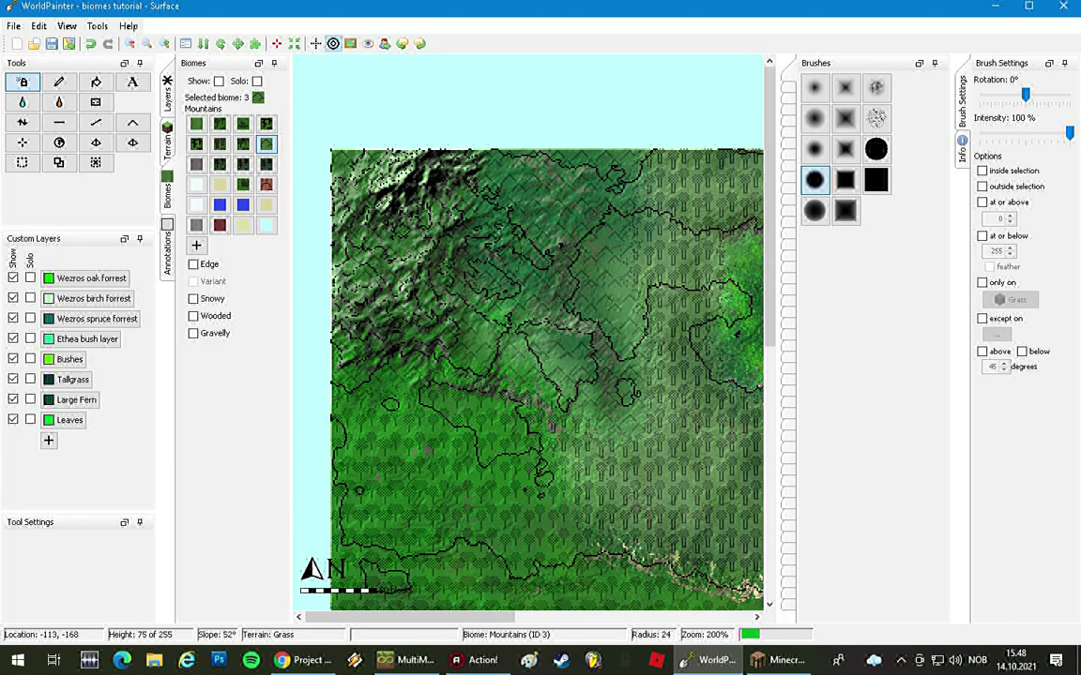
pyautogui.moveTo(328, 245); pyautogui.dragTo(313, 168, button='middle')
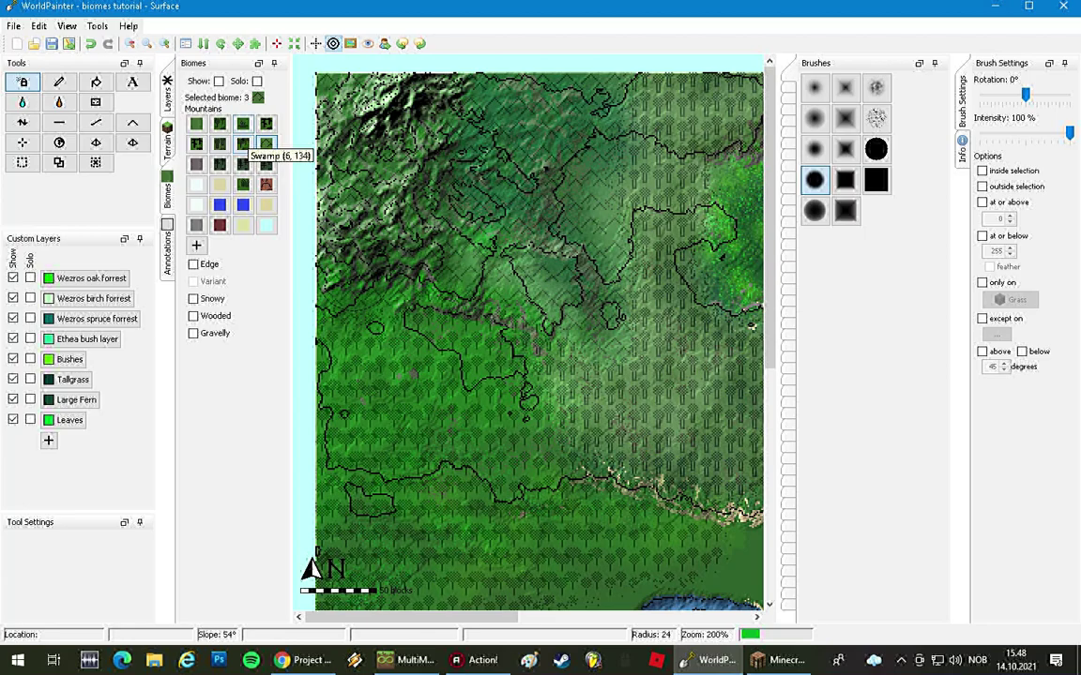
# - Paint the Taiga biome over the dark spruce areas of the northwestern mountains with brush radius 24
pyautogui.click(220, 165)
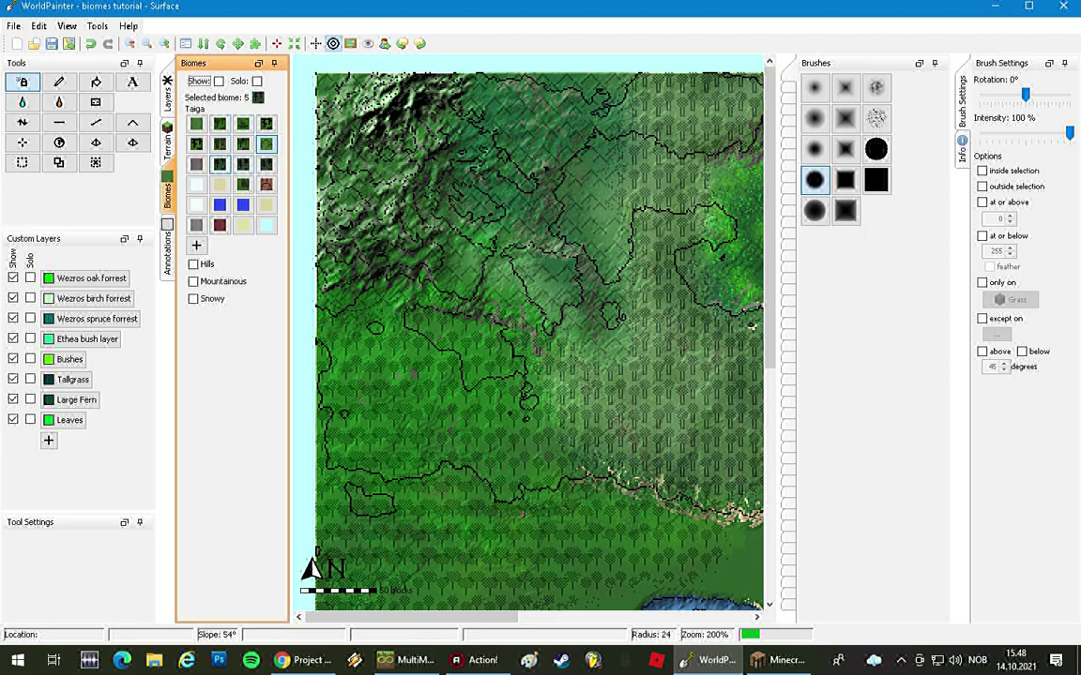
pyautogui.moveTo(389, 307)
pyautogui.mouseDown()
pyautogui.moveTo(368, 311)
pyautogui.moveTo(345, 283)
pyautogui.moveTo(371, 325)
pyautogui.mouseUp()
pyautogui.moveTo(314, 300)
pyautogui.mouseDown()
pyautogui.moveTo(394, 277)
pyautogui.moveTo(380, 216)
pyautogui.moveTo(440, 254)
pyautogui.moveTo(619, 183)
pyautogui.mouseUp()
pyautogui.moveTo(619, 183); pyautogui.dragTo(648, 328, button='middle')
pyautogui.moveTo(649, 328)
pyautogui.mouseDown()
pyautogui.moveTo(645, 274)
pyautogui.moveTo(595, 227)
pyautogui.mouseUp()
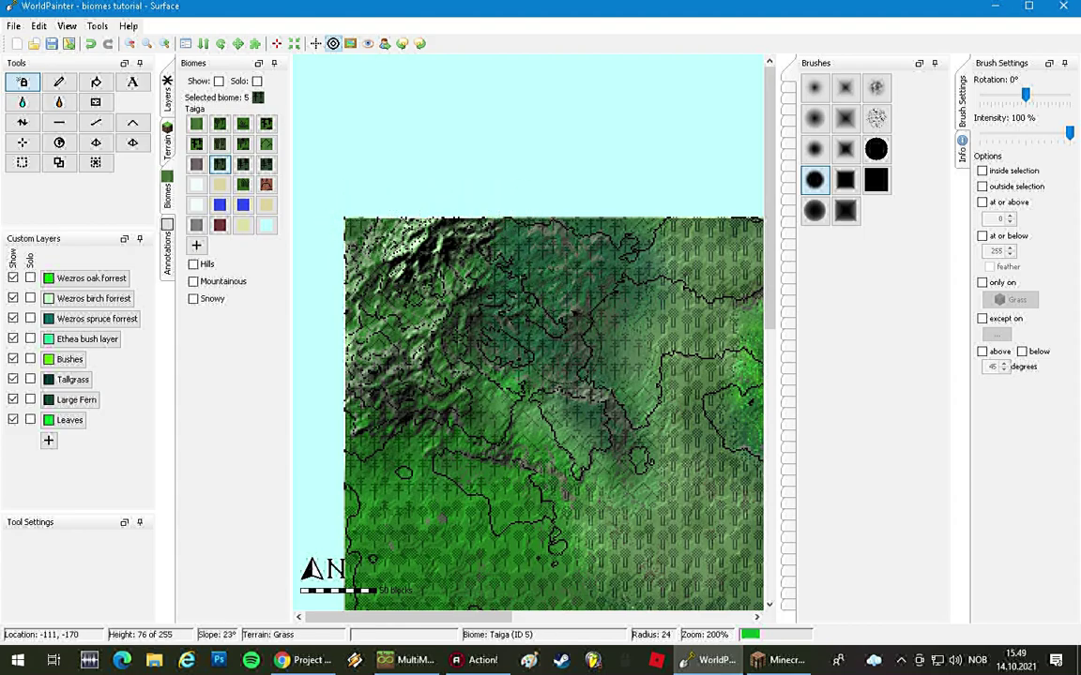
# - Paint the Taiga biome over the spruce-covered slopes along the eastern mountains with brush radius 24
pyautogui.moveTo(617, 488); pyautogui.dragTo(508, 231, button='middle')
pyautogui.moveTo(638, 527); pyautogui.dragTo(593, 440, button='middle')
pyautogui.moveTo(694, 335); pyautogui.dragTo(439, 191, button='middle')
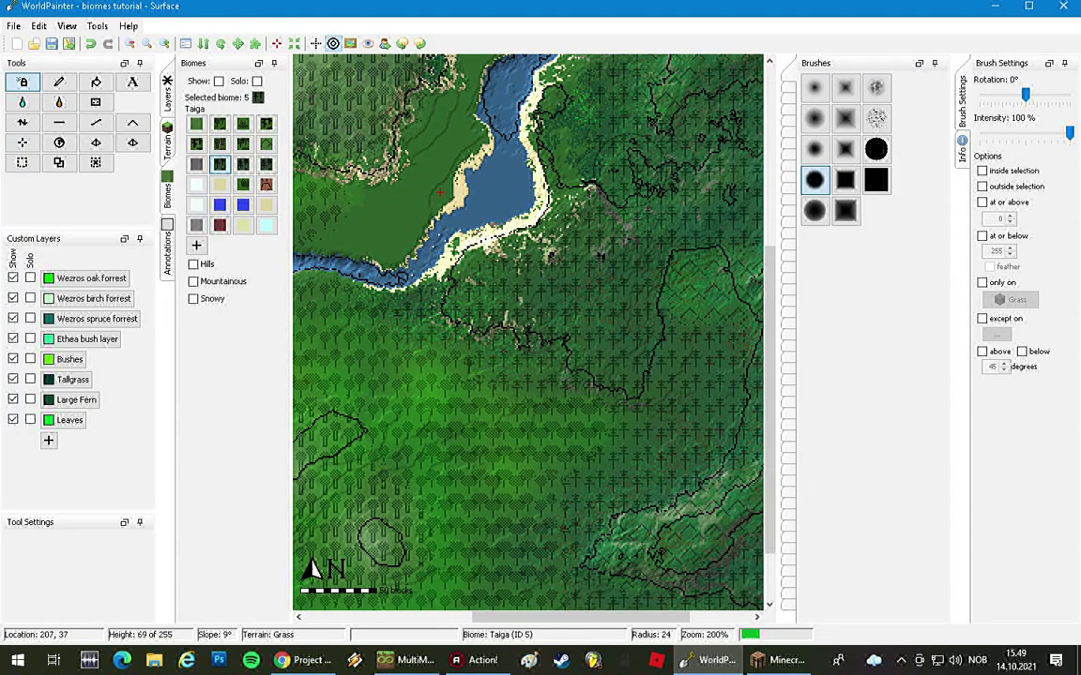
pyautogui.moveTo(719, 302); pyautogui.dragTo(575, 409, button='middle')
pyautogui.moveTo(726, 361); pyautogui.dragTo(662, 379, button='middle')
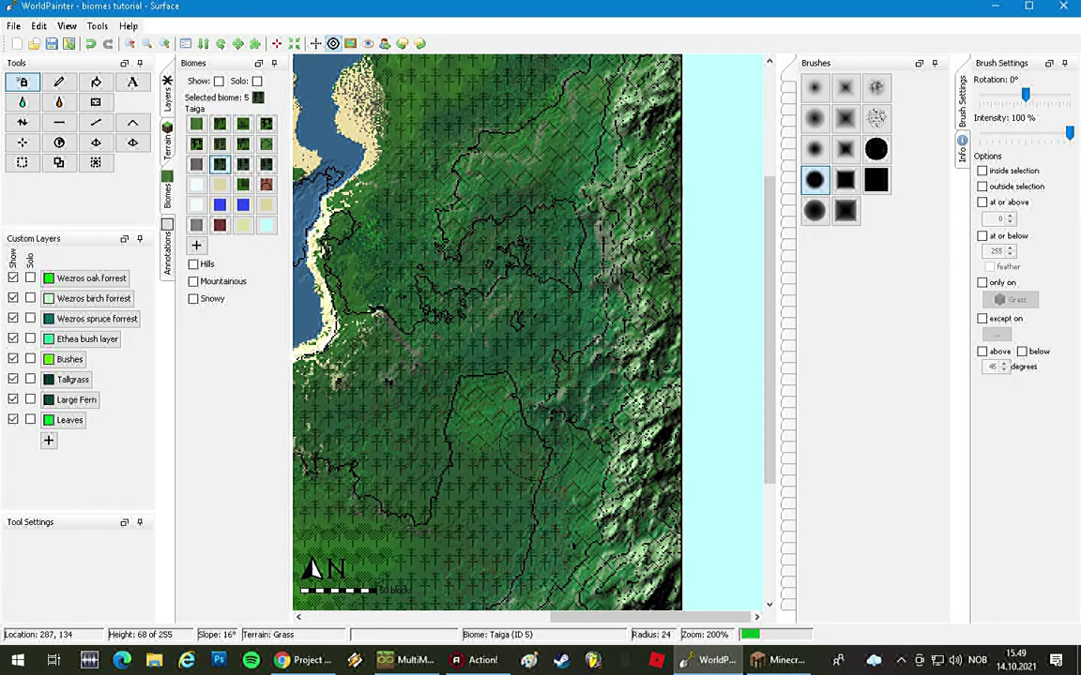
pyautogui.moveTo(464, 171); pyautogui.dragTo(454, 301, button='middle')
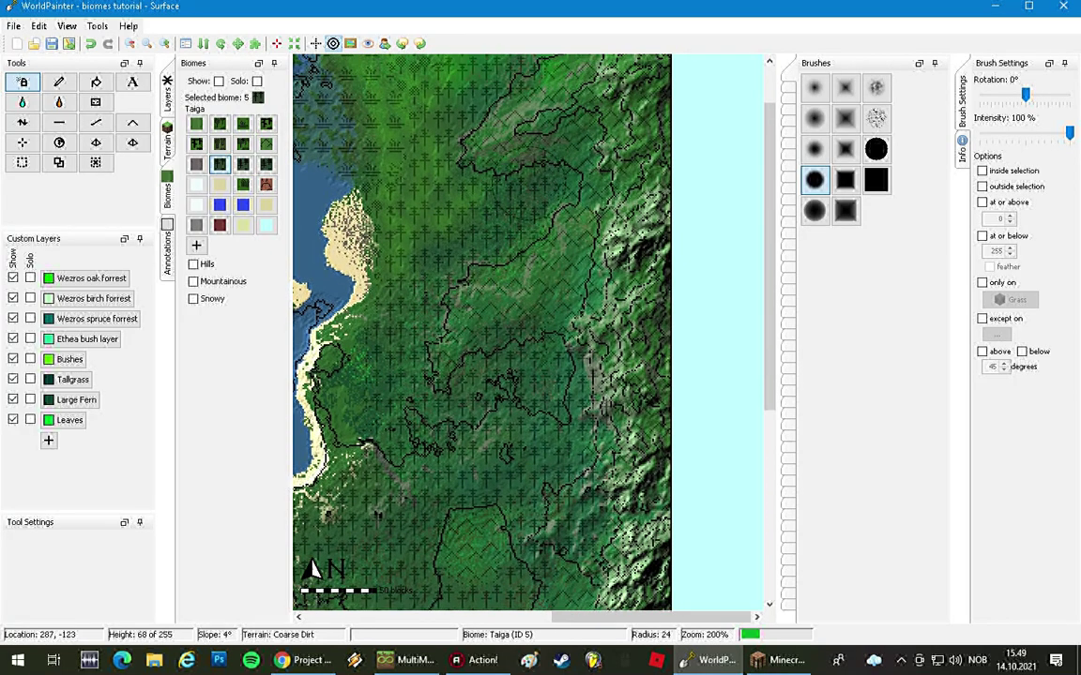
pyautogui.moveTo(455, 114); pyautogui.dragTo(432, 222, button='middle')
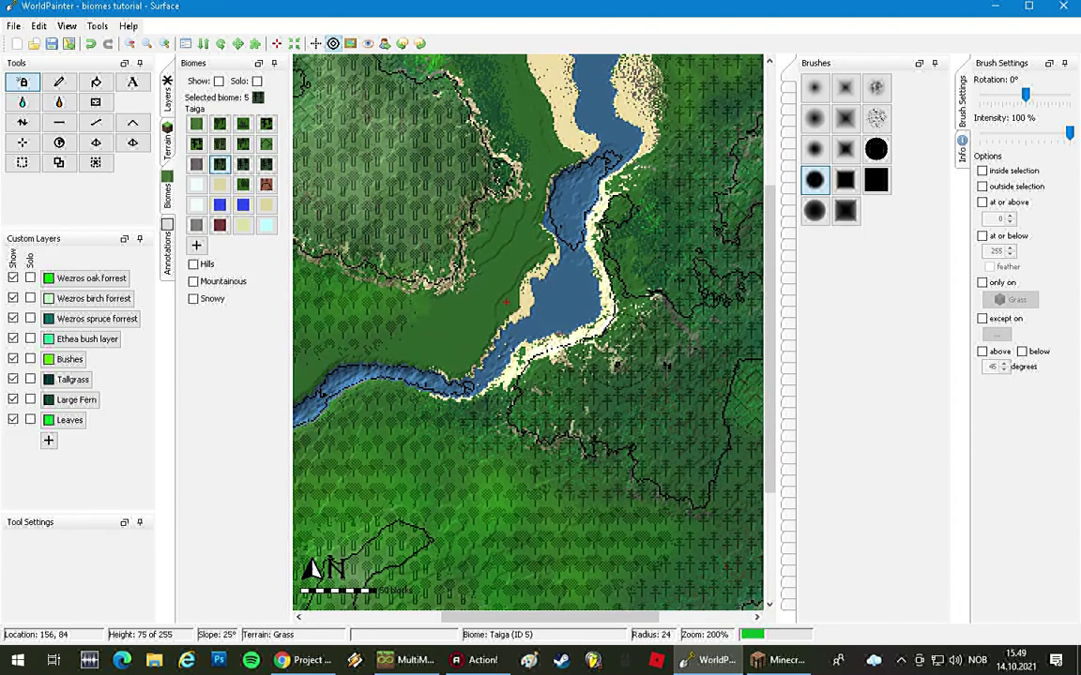
# - Choose the Birch Forest biome, restrict the brush to Land only, and reduce the brush radius to 12
pyautogui.moveTo(657, 322); pyautogui.dragTo(707, 236, button='middle')
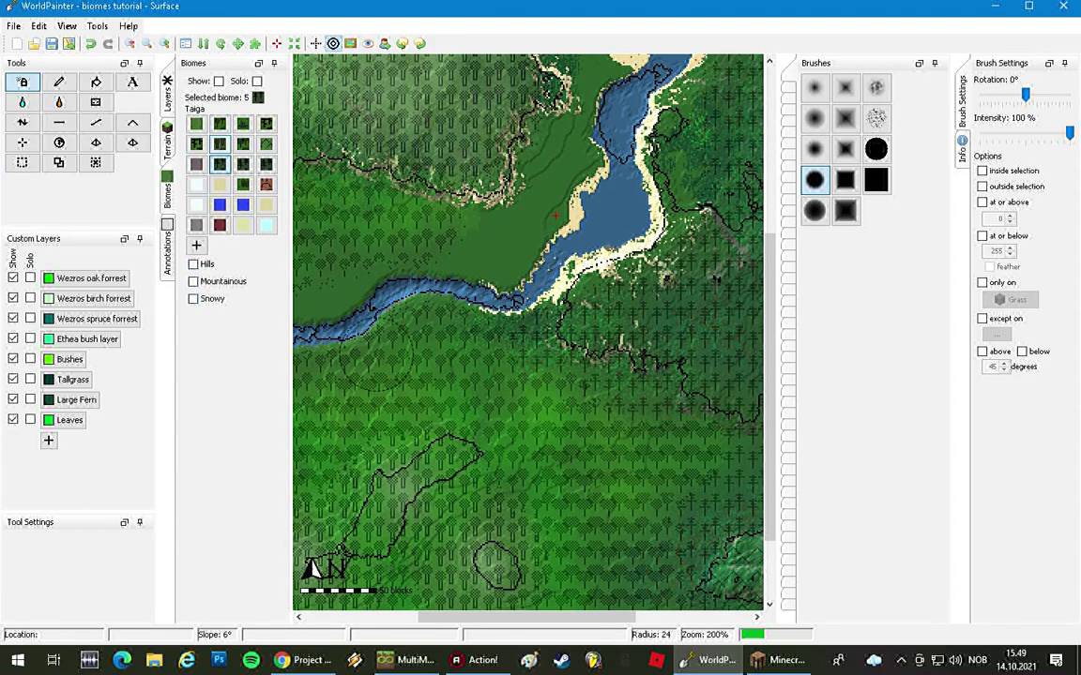
pyautogui.click(218, 145)
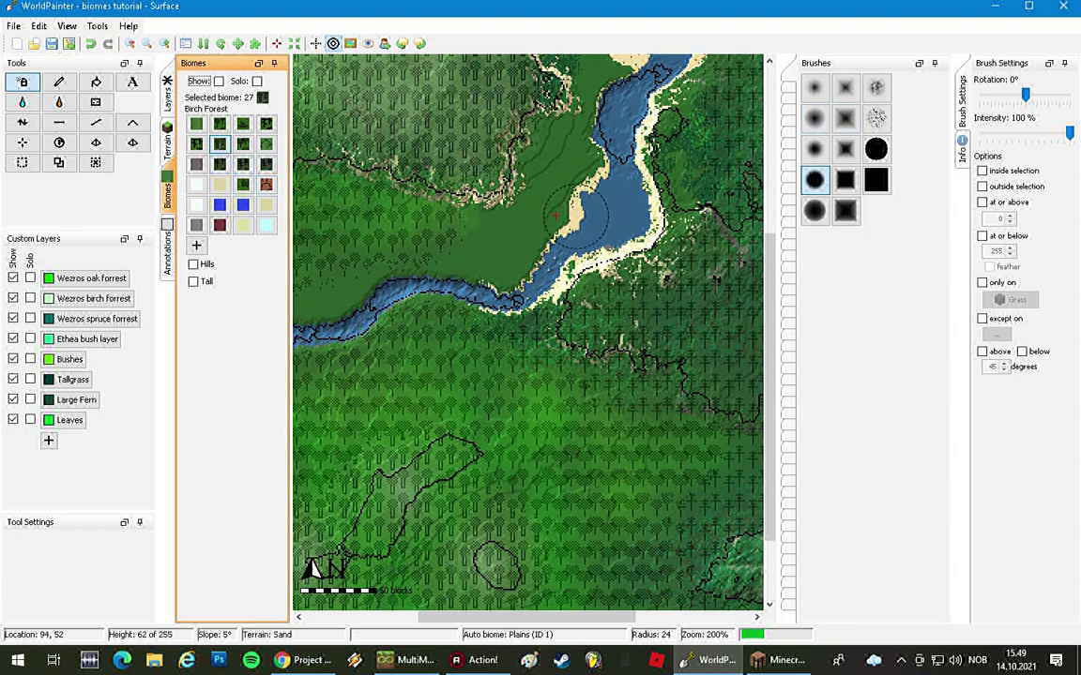
pyautogui.scroll(1, 567, 218)
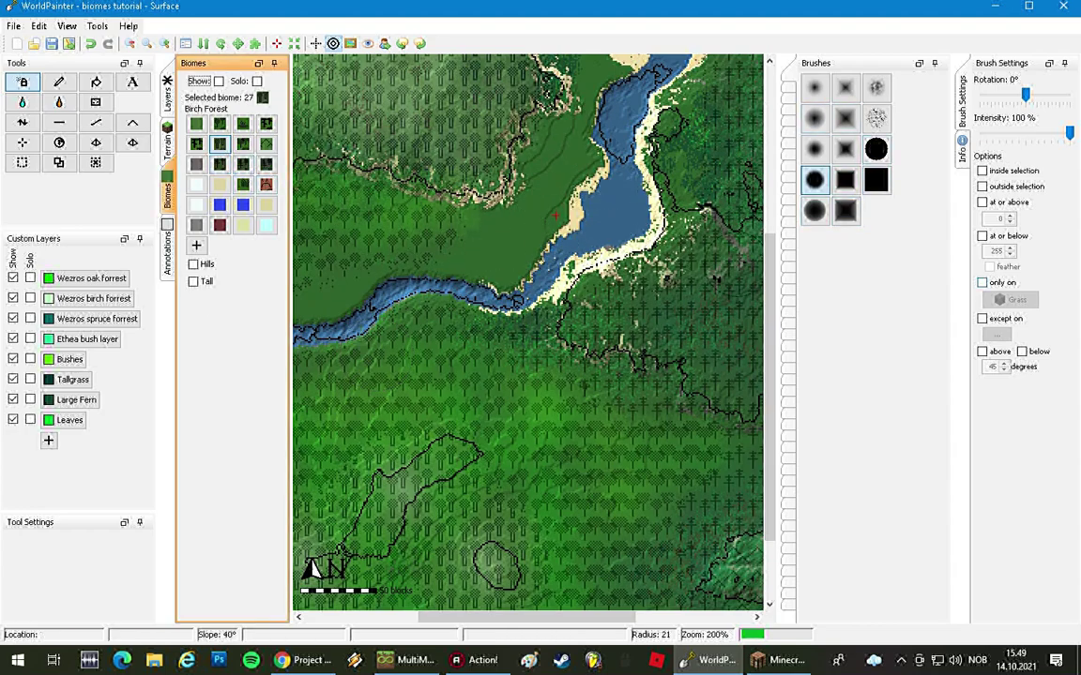
pyautogui.click(981, 282)
pyautogui.click(1001, 298)
pyautogui.click(1008, 333)
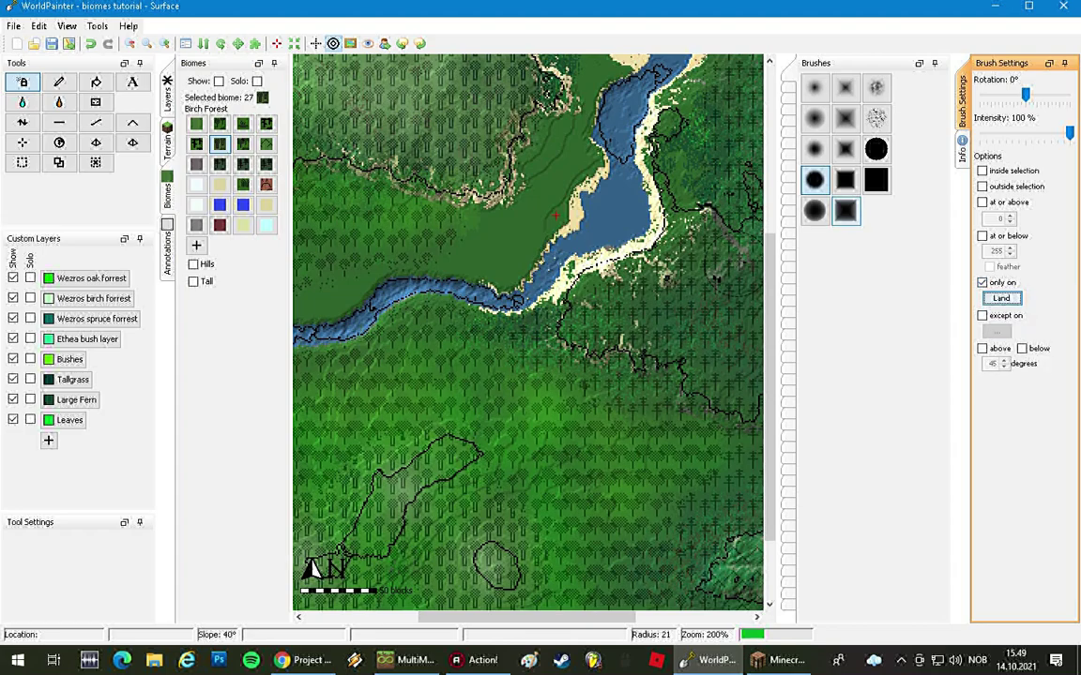
pyautogui.scroll(-5, 483, 246)
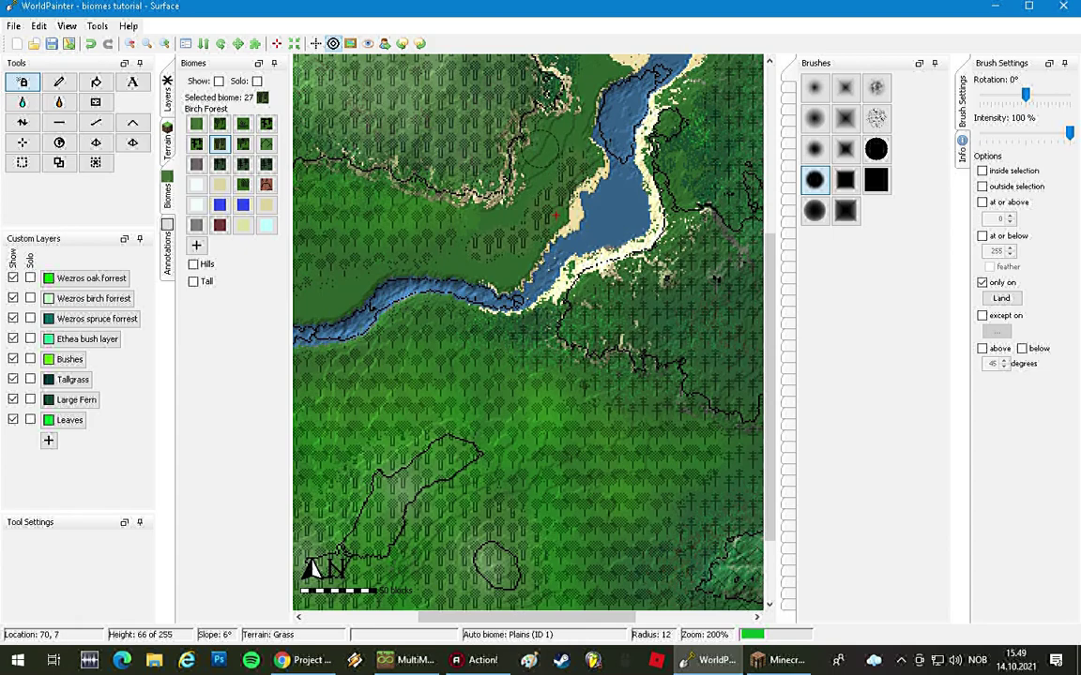
# - Paint patches of the Birch Forest biome over the grassy banks of the river, from its northern reach to the southwestern map edge
pyautogui.moveTo(588, 95); pyautogui.dragTo(577, 170, button='middle')
pyautogui.moveTo(549, 59); pyautogui.dragTo(547, 164, button='middle')
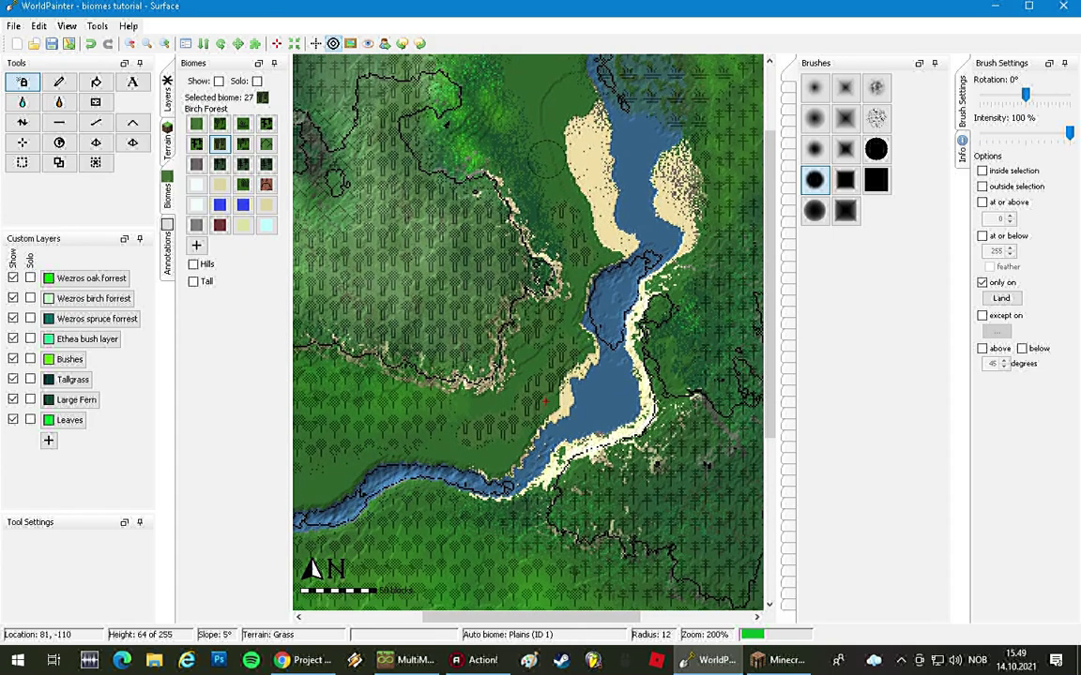
pyautogui.moveTo(545, 400); pyautogui.dragTo(540, 529, button='middle')
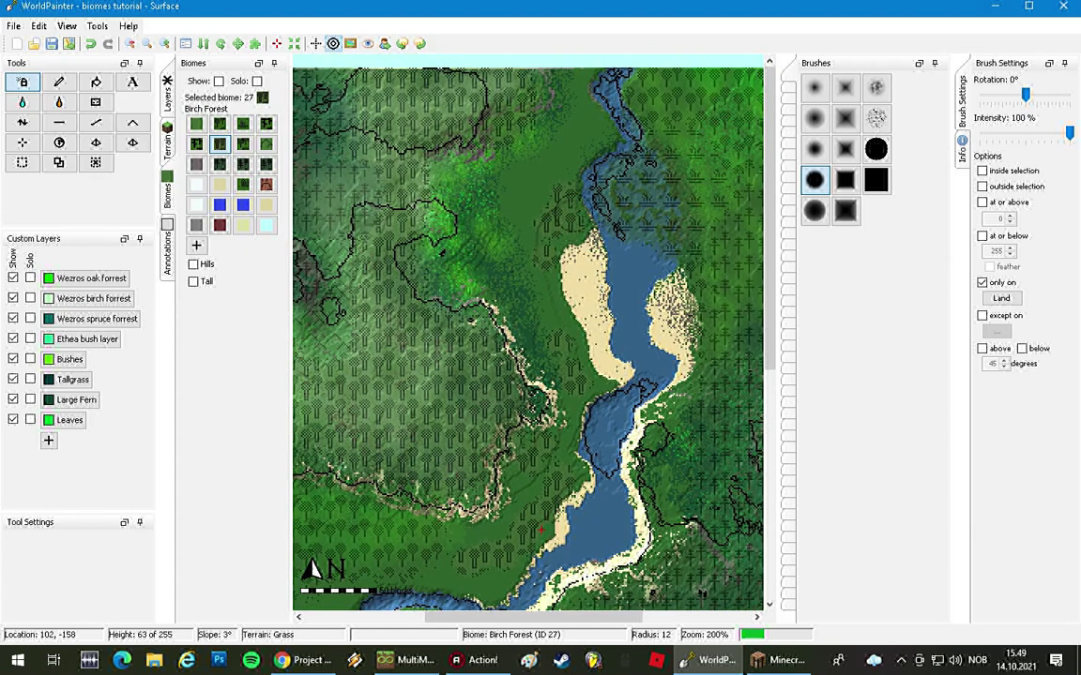
pyautogui.moveTo(533, 324); pyautogui.dragTo(544, 277, button='middle')
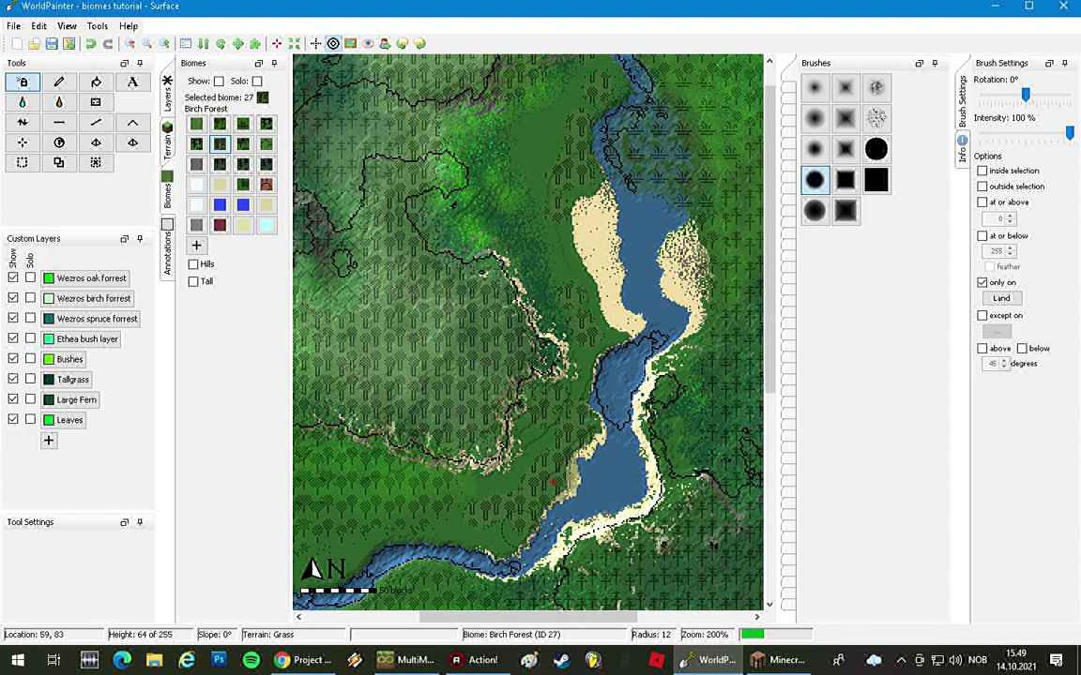
pyautogui.moveTo(460, 596); pyautogui.dragTo(542, 412, button='middle')
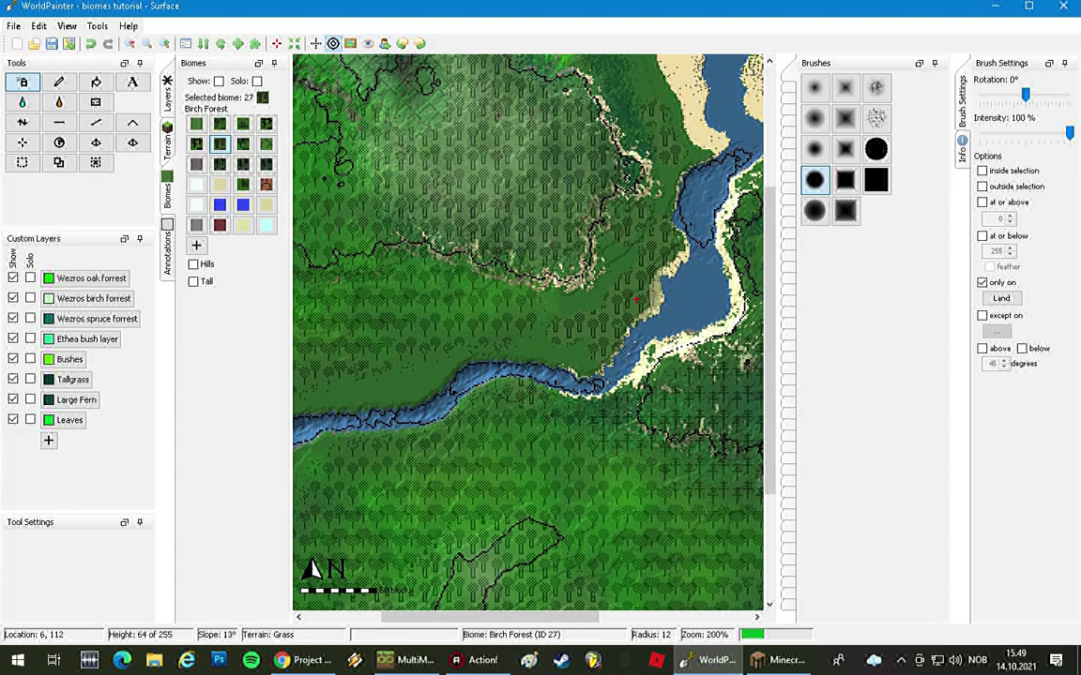
pyautogui.moveTo(368, 405); pyautogui.dragTo(466, 326, button='middle')
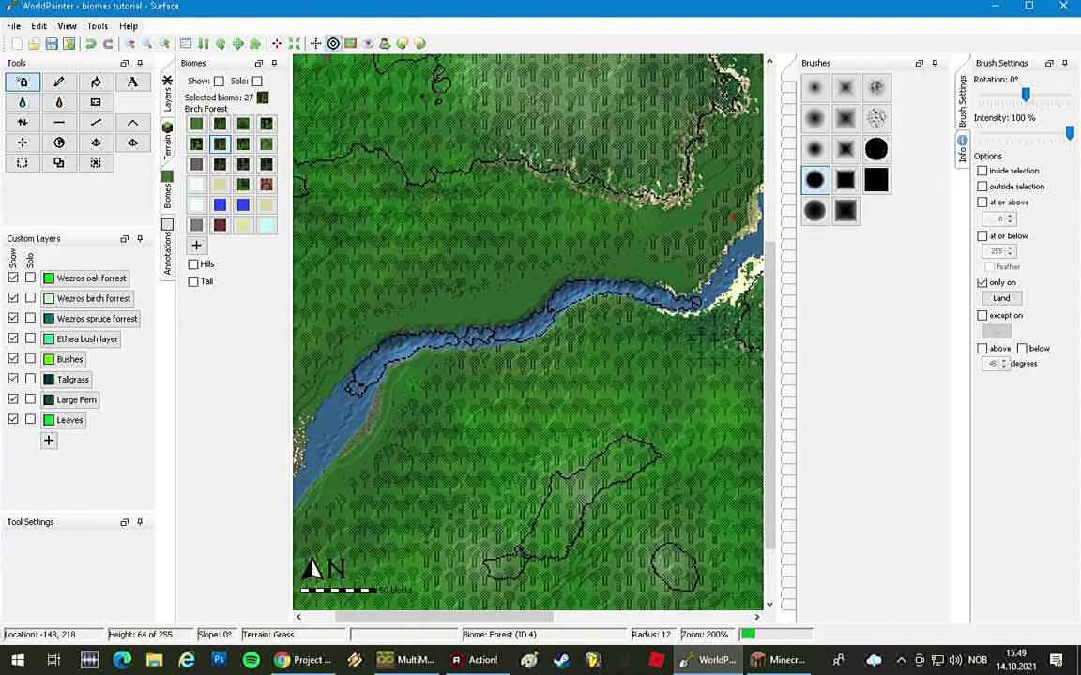
pyautogui.moveTo(394, 463); pyautogui.dragTo(471, 390, button='middle')
pyautogui.moveTo(406, 306); pyautogui.dragTo(429, 353, button='middle')
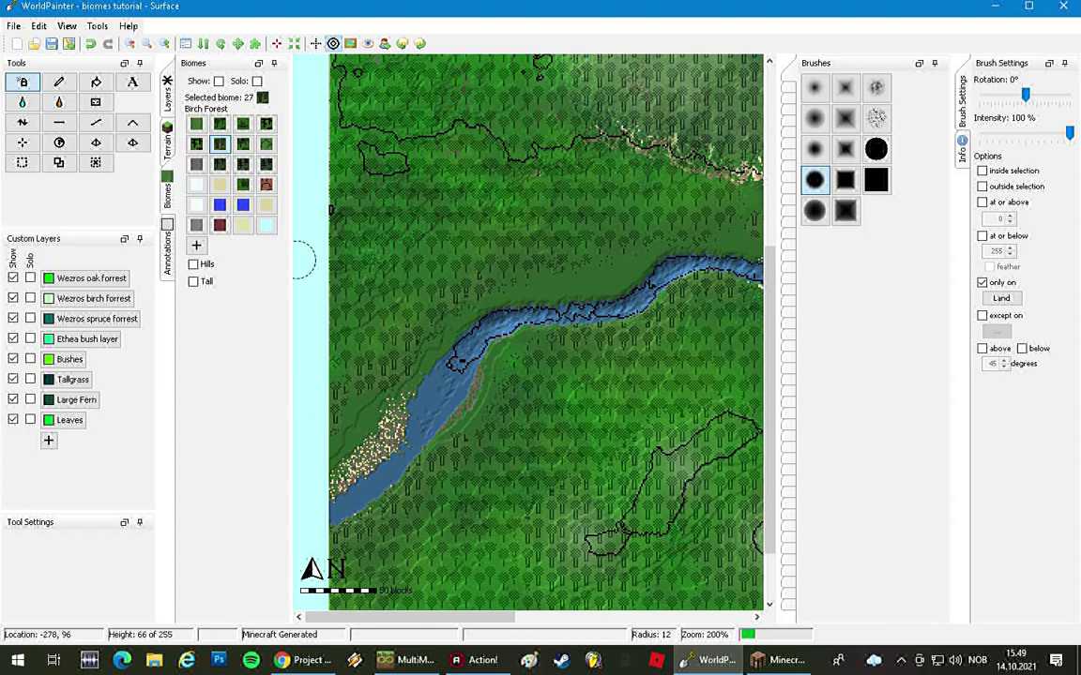
# - Paint the Forest biome over grassland on the river's northern and western banks with brush radius 12
pyautogui.click(220, 125)
pyautogui.moveTo(689, 197); pyautogui.dragTo(506, 305, button='middle')
pyautogui.moveTo(610, 270); pyautogui.dragTo(504, 279, button='middle')
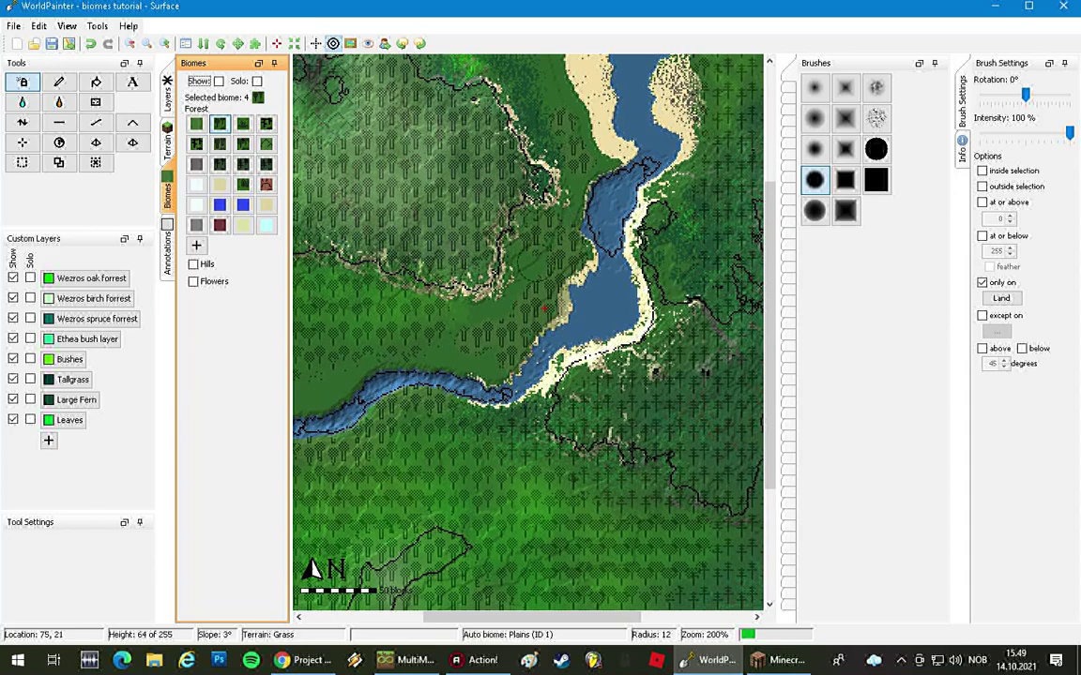
pyautogui.moveTo(433, 347); pyautogui.dragTo(514, 331, button='middle')
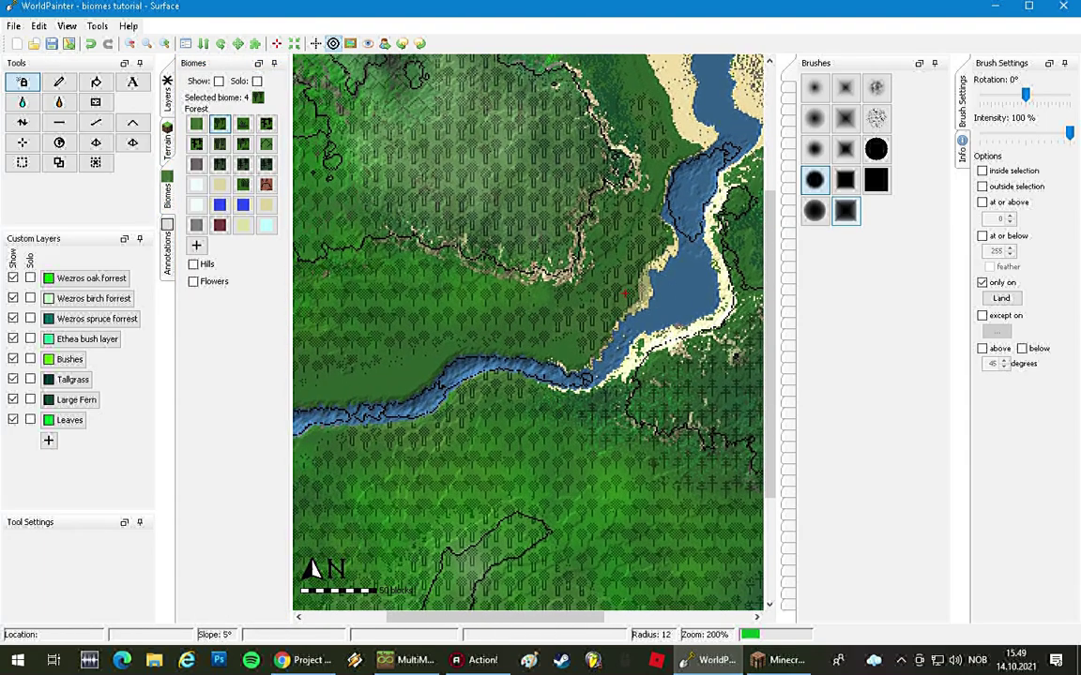
pyautogui.moveTo(383, 372); pyautogui.dragTo(362, 389)
pyautogui.moveTo(650, 134); pyautogui.dragTo(580, 284, button='middle')
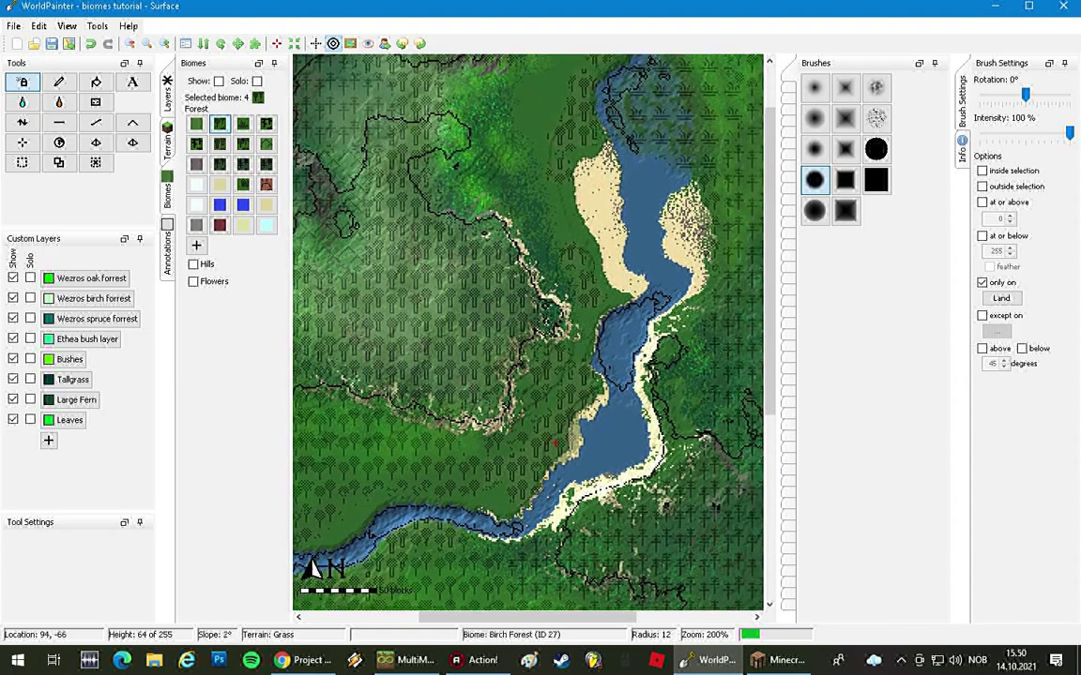
# - Fill bare grassland between the northwestern hills and the river with the Forest biome, using brush radius 14
pyautogui.moveTo(529, 103); pyautogui.dragTo(529, 179, button='middle')
pyautogui.scroll(-2, 529, 192)
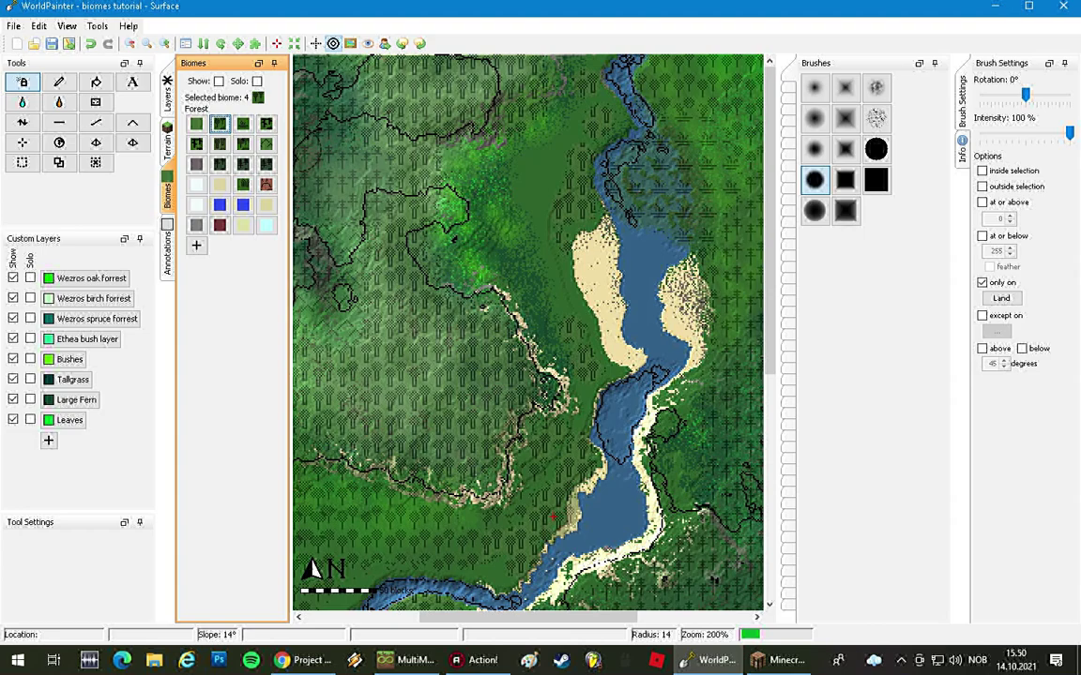
pyautogui.click(219, 124)
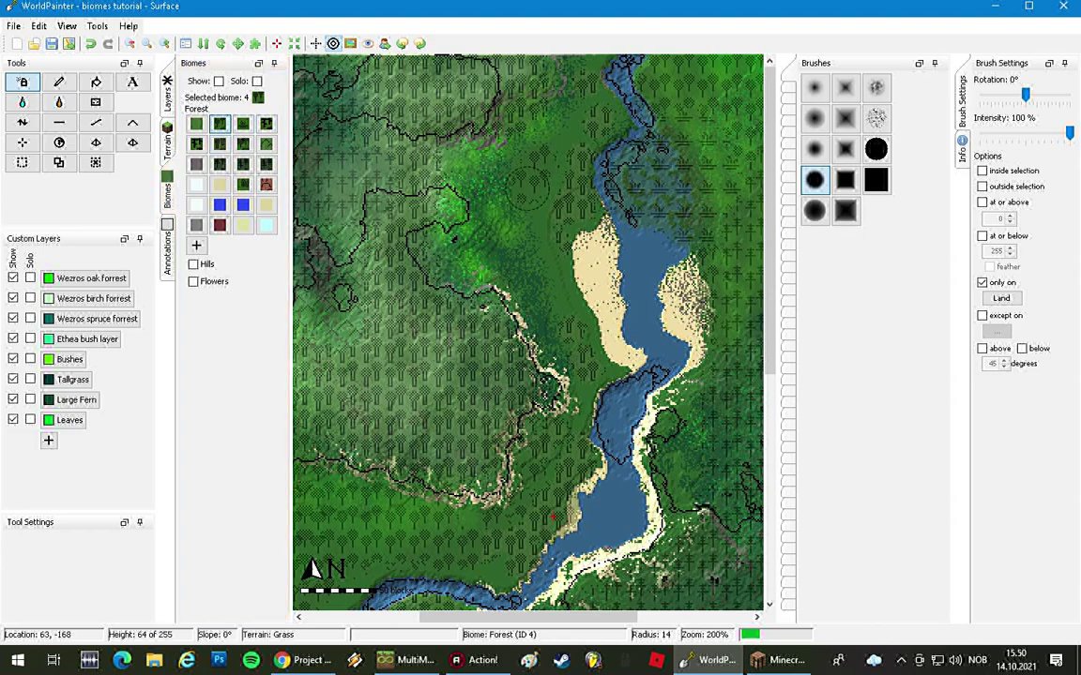
pyautogui.moveTo(610, 428); pyautogui.dragTo(613, 338, button='middle')
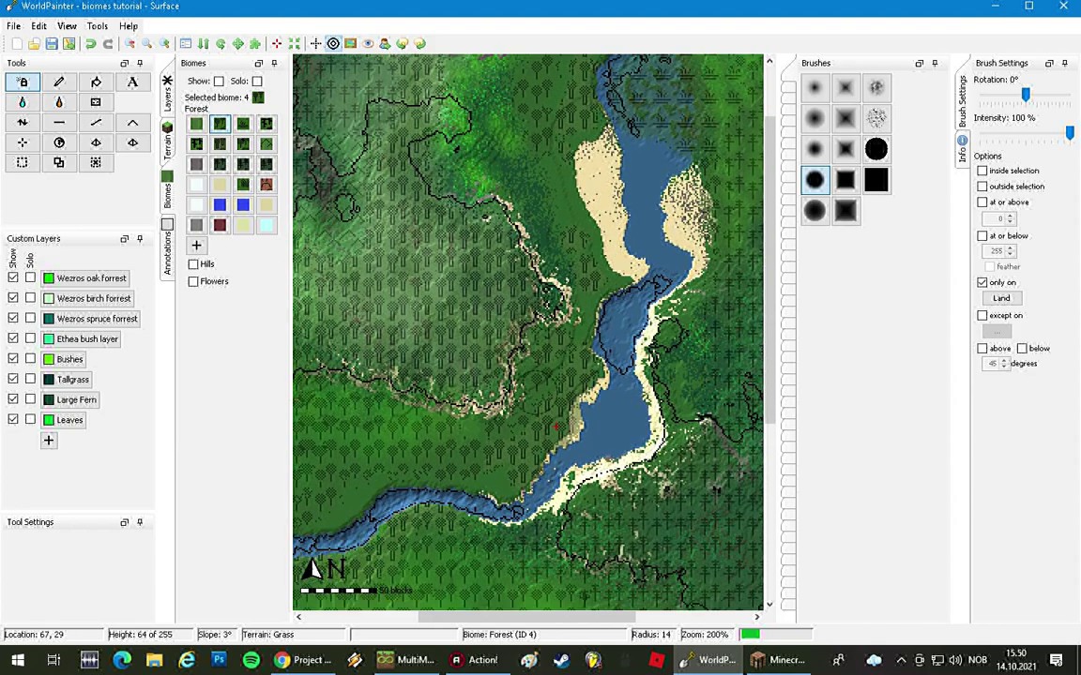
pyautogui.moveTo(631, 201); pyautogui.dragTo(543, 351, button='middle')
pyautogui.moveTo(617, 461); pyautogui.dragTo(675, 252, button='middle')
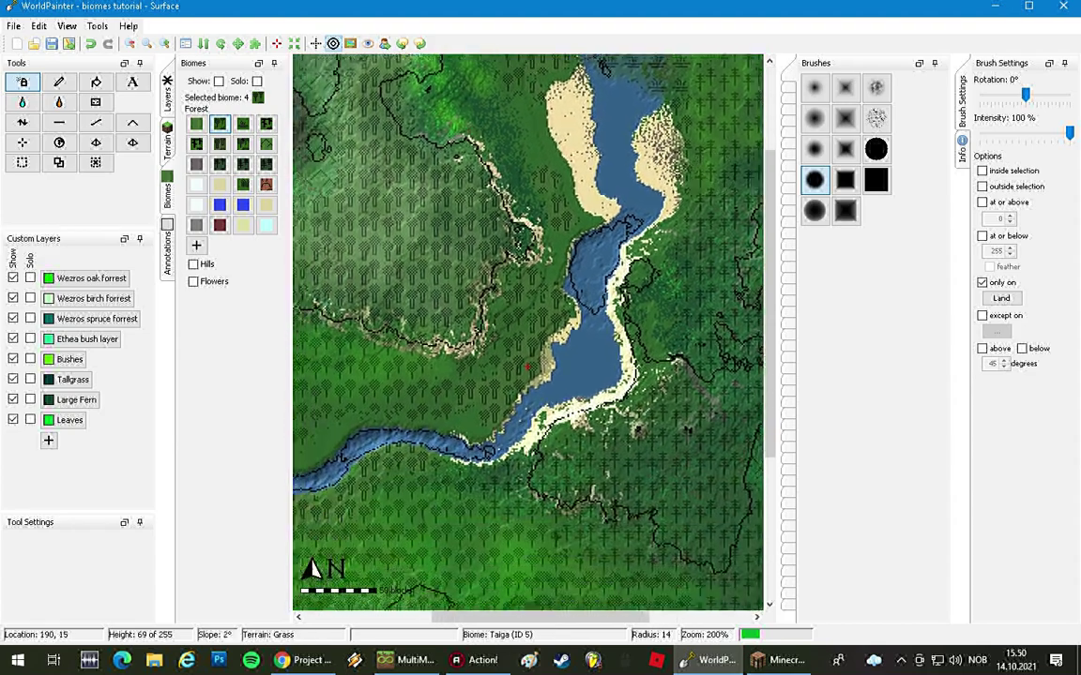
pyautogui.moveTo(691, 311); pyautogui.dragTo(709, 236, button='middle')
pyautogui.moveTo(577, 432); pyautogui.dragTo(645, 288, button='middle')
pyautogui.moveTo(408, 400); pyautogui.dragTo(422, 349, button='middle')
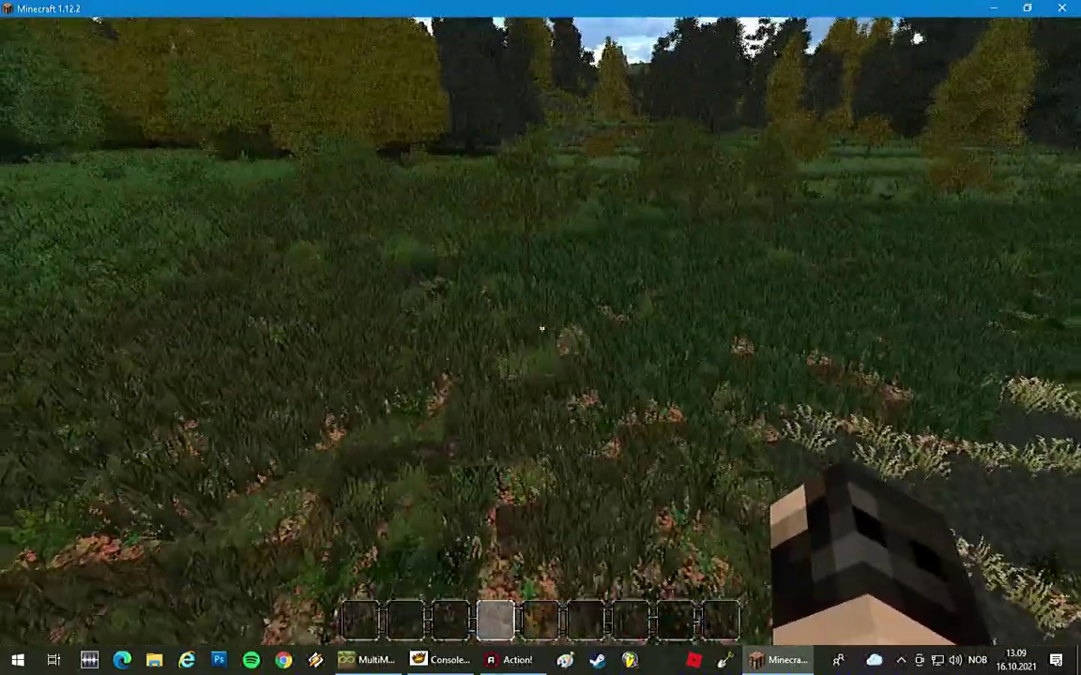
# - Switch to Minecraft, open the full-screen map, and examine the painted biomes from the northern swamp along the river to the southern forests
pyautogui.press('space')
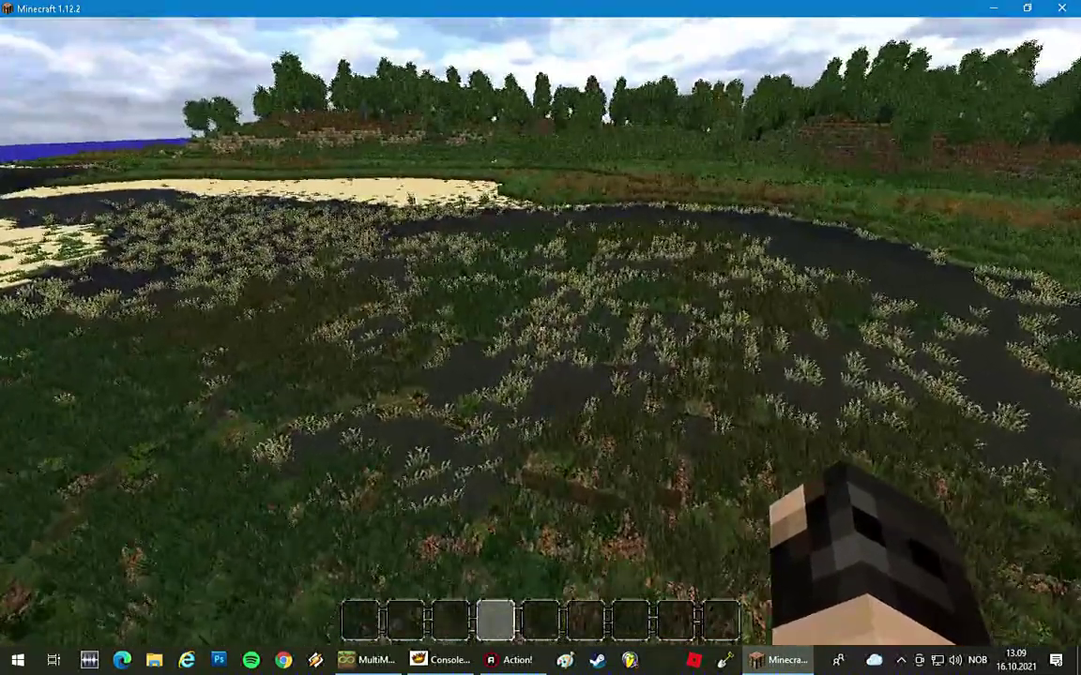
pyautogui.press('j')
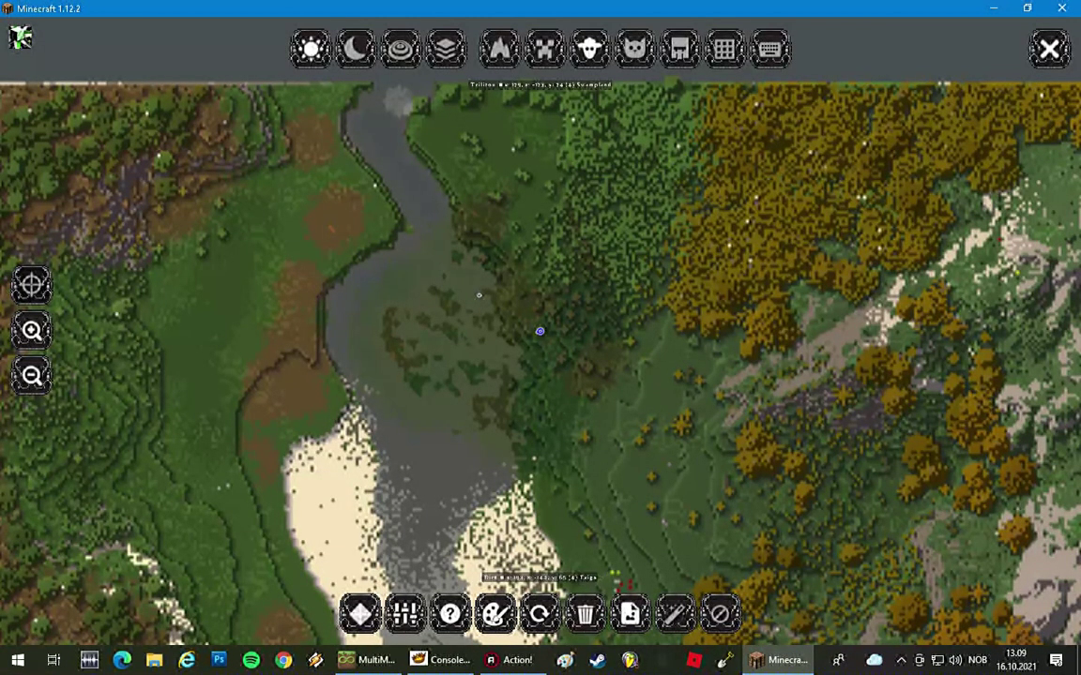
pyautogui.moveTo(626, 369); pyautogui.dragTo(890, 249)
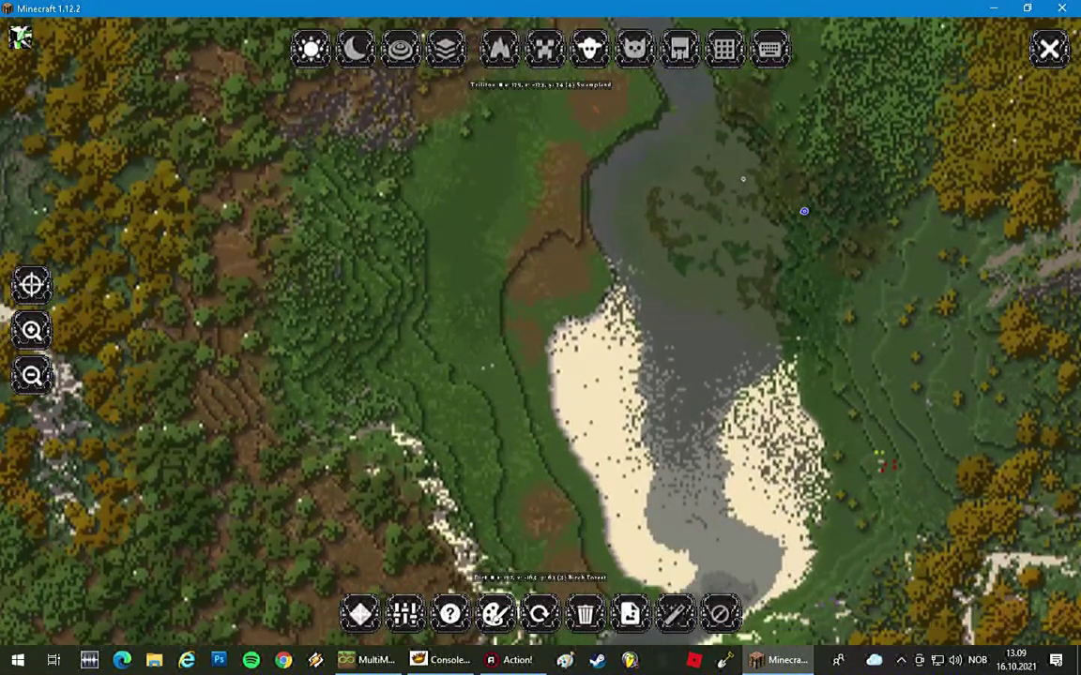
pyautogui.moveTo(804, 211); pyautogui.dragTo(845, 61)
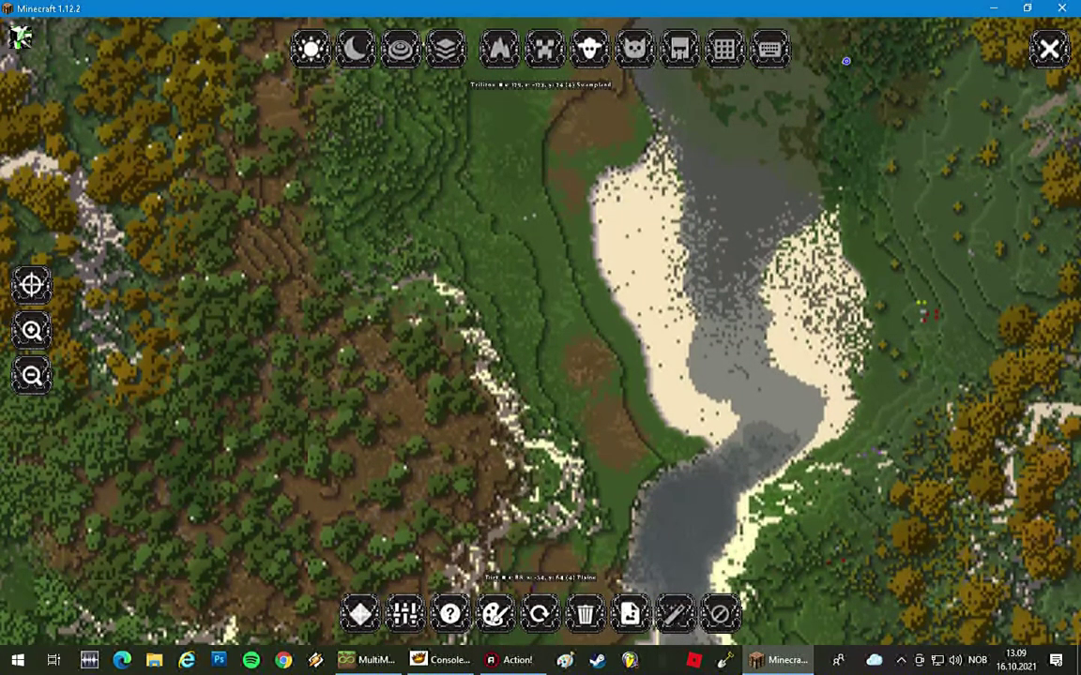
pyautogui.moveTo(600, 450); pyautogui.dragTo(561, 201)
pyautogui.moveTo(553, 498); pyautogui.dragTo(580, 241)
pyautogui.moveTo(610, 394); pyautogui.dragTo(627, 252)
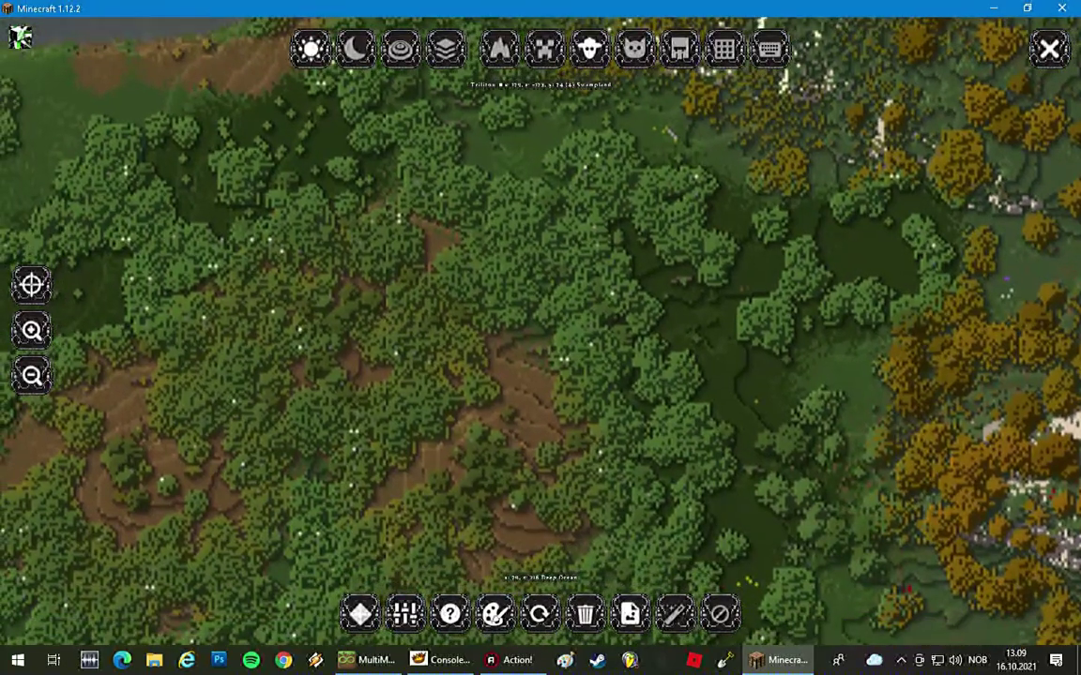
# - Examine the biome colours of the southern forests and the river on the full-screen map, and close the map
pyautogui.moveTo(600, 469); pyautogui.dragTo(777, 429)
pyautogui.scroll(-1, 541, 337)
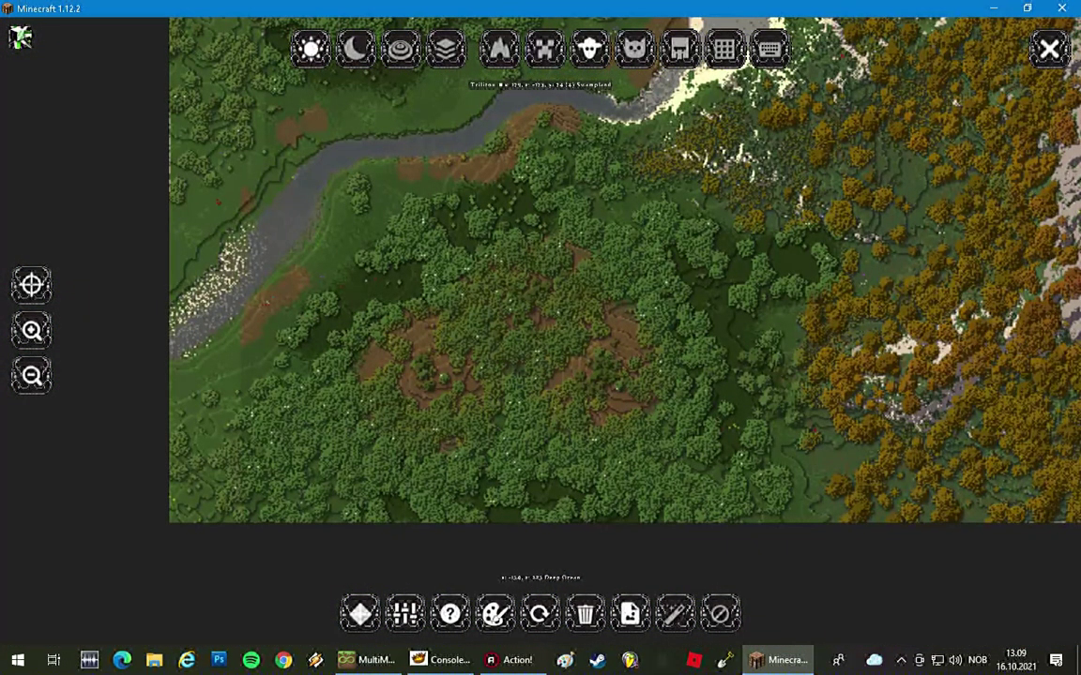
pyautogui.moveTo(600, 234); pyautogui.dragTo(454, 343)
pyautogui.moveTo(563, 216); pyautogui.dragTo(504, 419)
pyautogui.press('Escape')
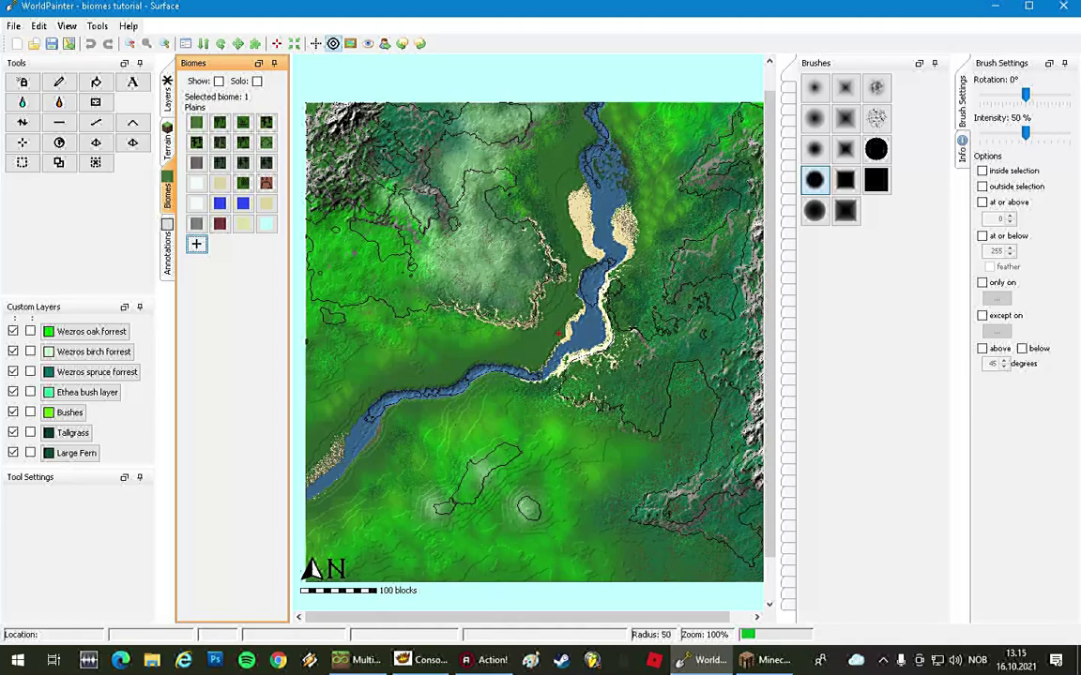
# - Switch to WorldPainter, open the configuration for a new custom biome to view its ID, name and colour settings, and cancel it
pyautogui.click(196, 244)
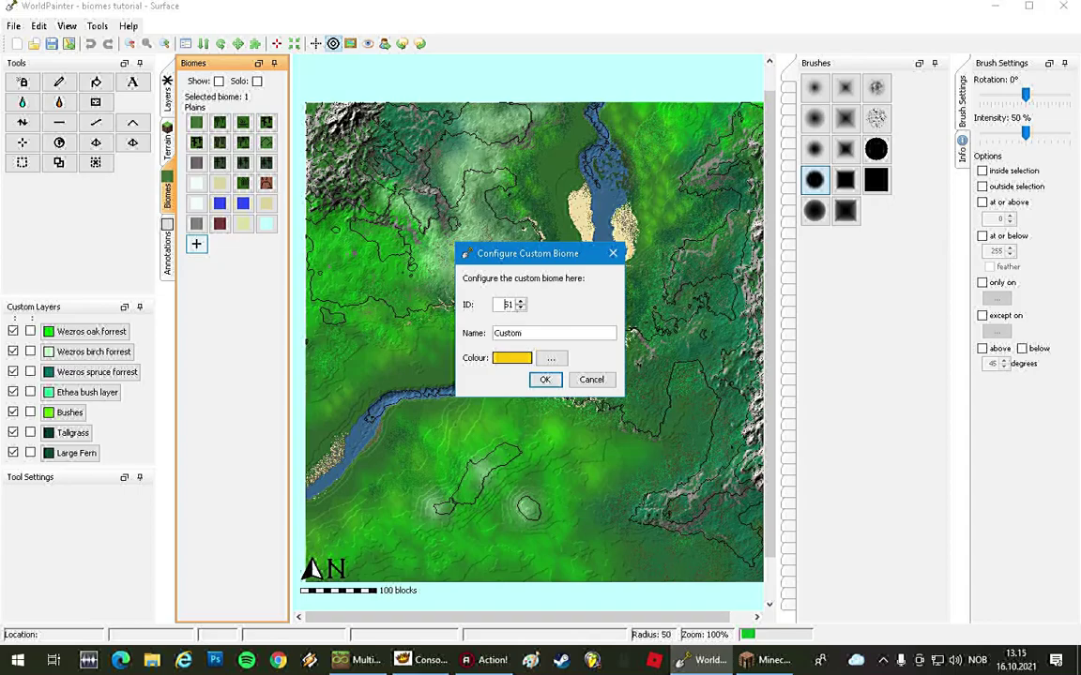
pyautogui.click(591, 379)
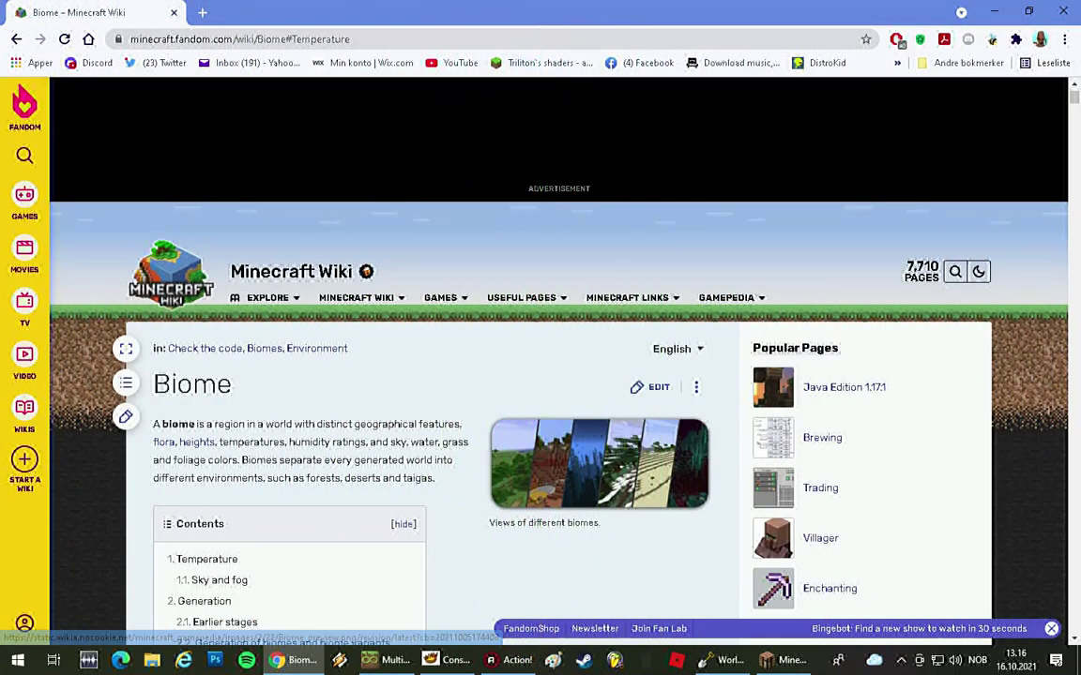
# - Switch to the Minecraft Wiki's Biome page in the browser and go to its Biome types section
pyautogui.moveTo(526, 297)
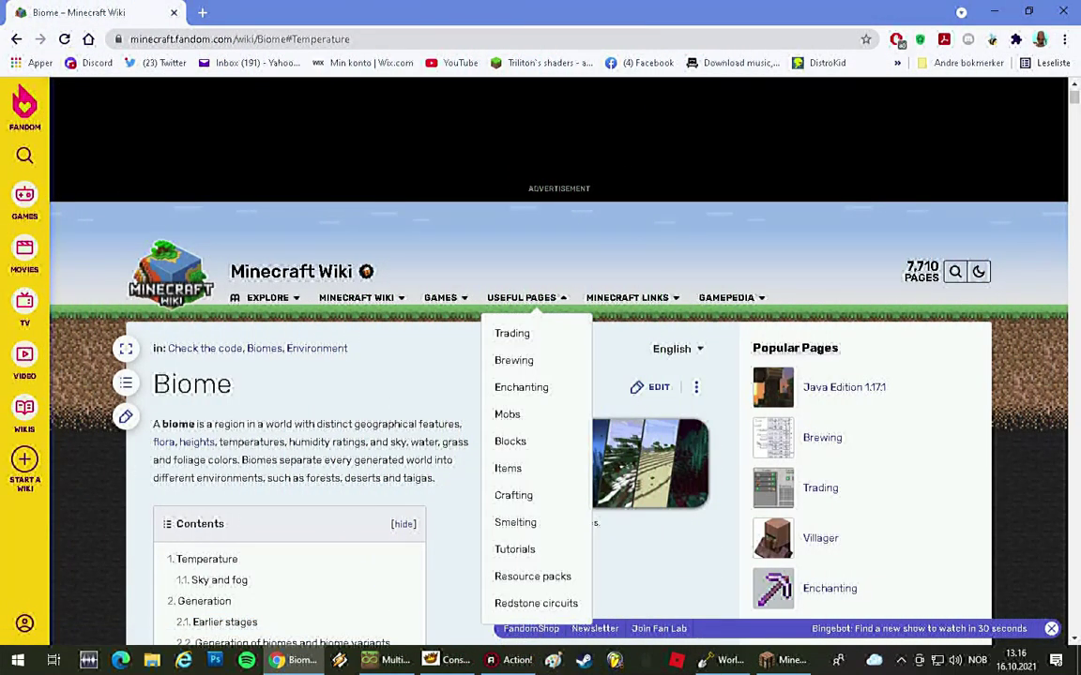
pyautogui.scroll(-2, 441, 338)
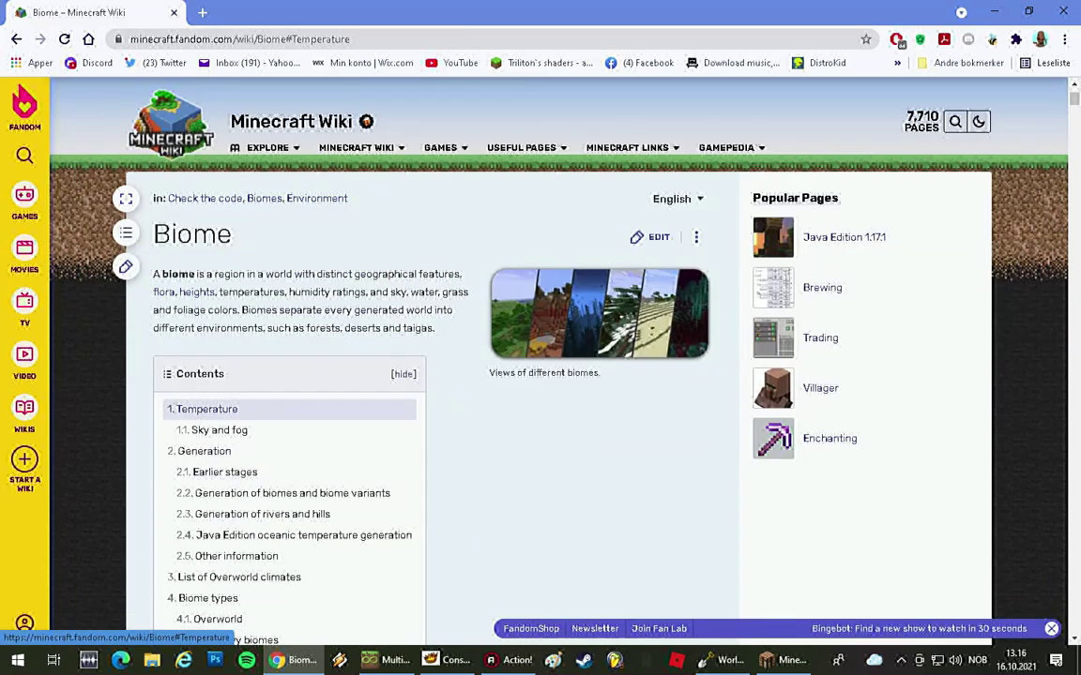
pyautogui.scroll(-1, 206, 409)
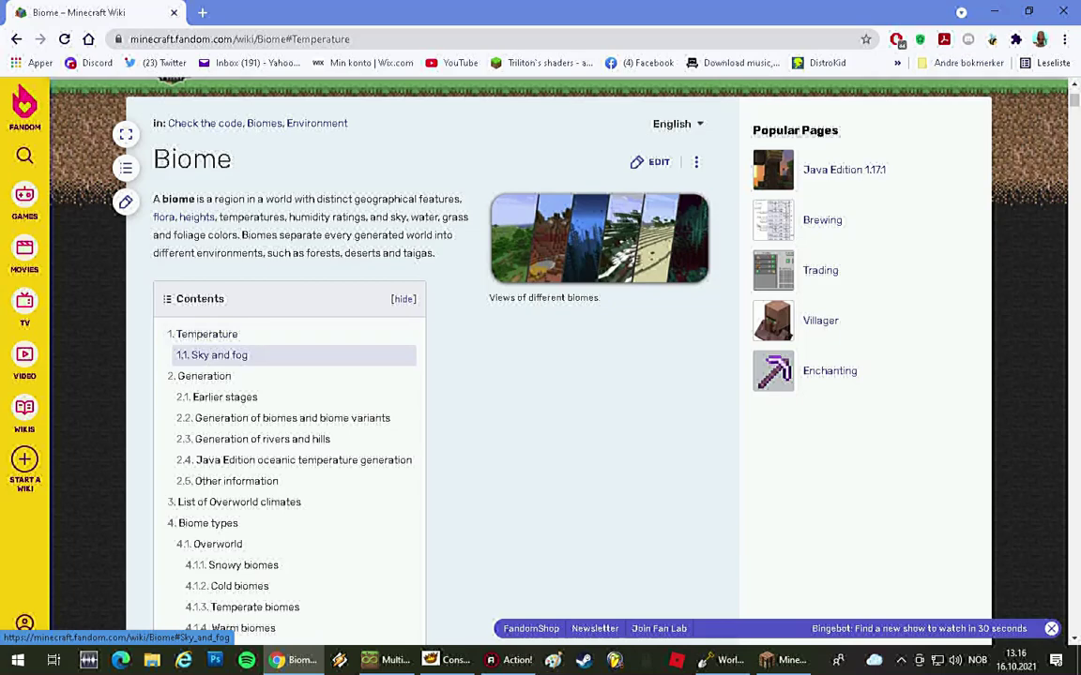
pyautogui.scroll(-1, 215, 366)
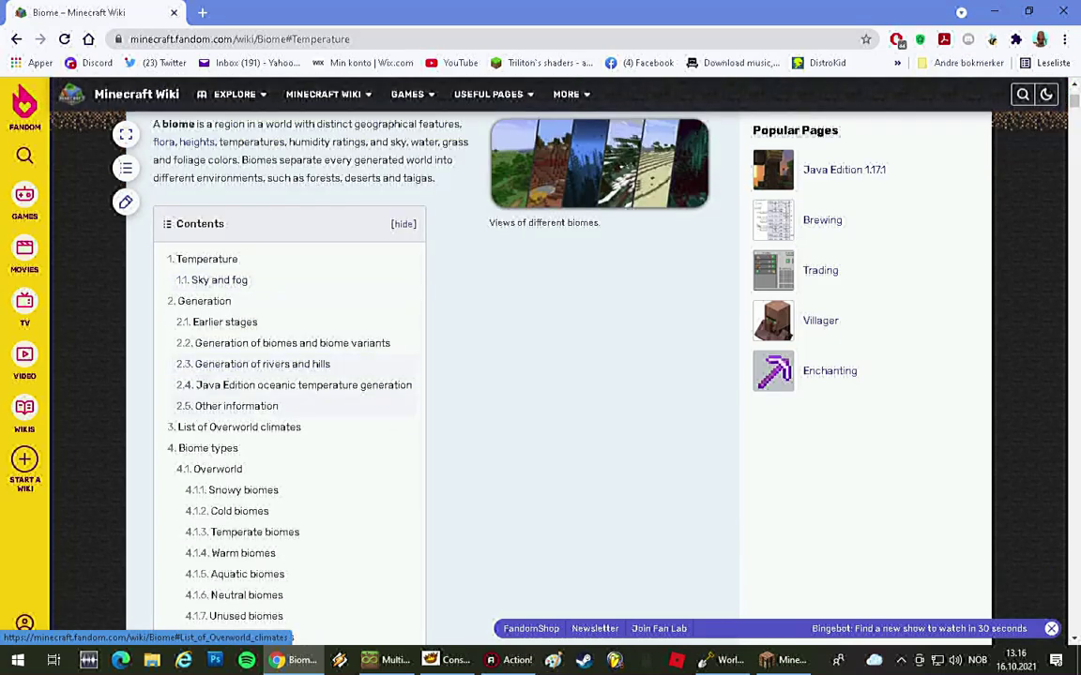
pyautogui.scroll(-2, 225, 376)
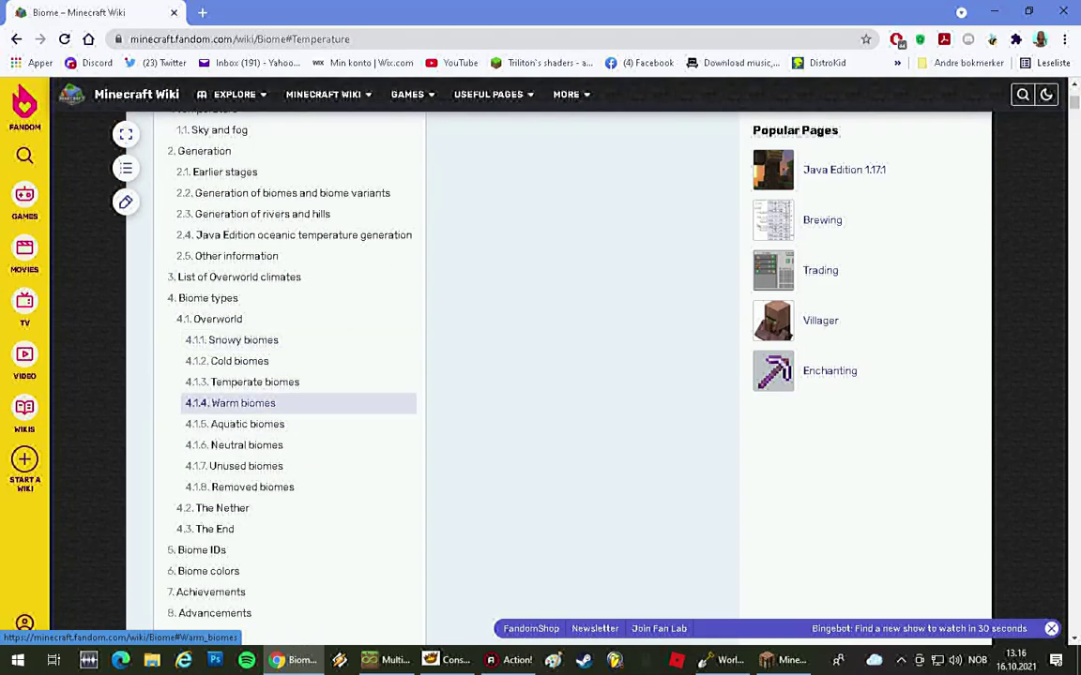
pyautogui.click(209, 298)
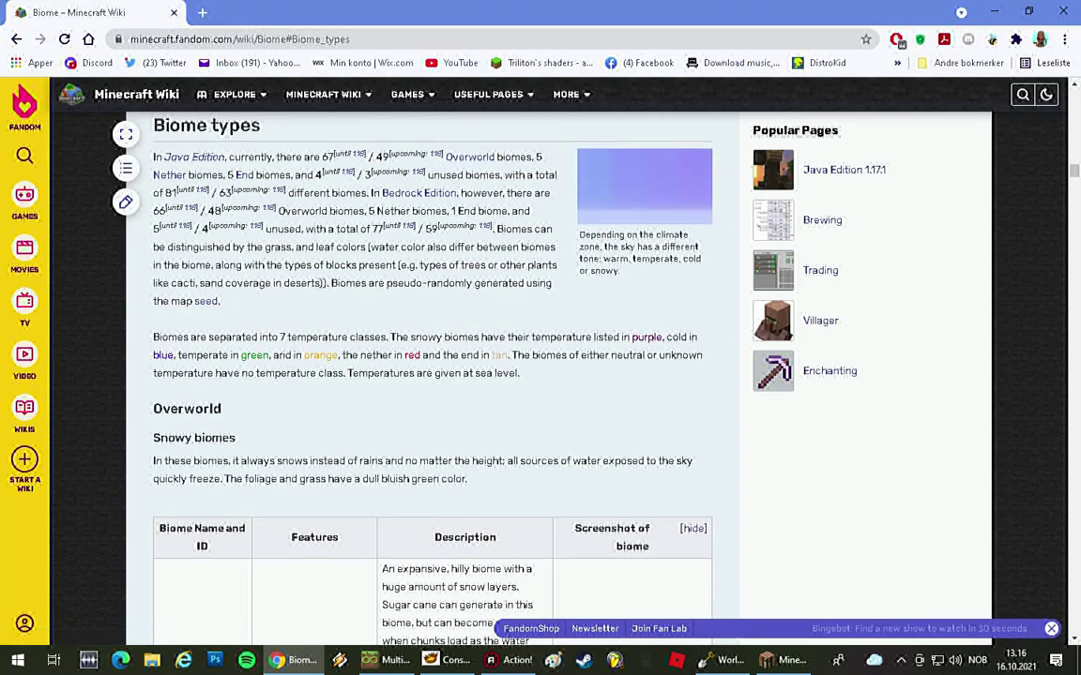
# - Examine the temperature classes and the snowy and cold biome tables for each biome's ID, temperature, features and description
pyautogui.moveTo(279, 337); pyautogui.dragTo(397, 337)
pyautogui.click(282, 355)
pyautogui.scroll(-3, 432, 375)
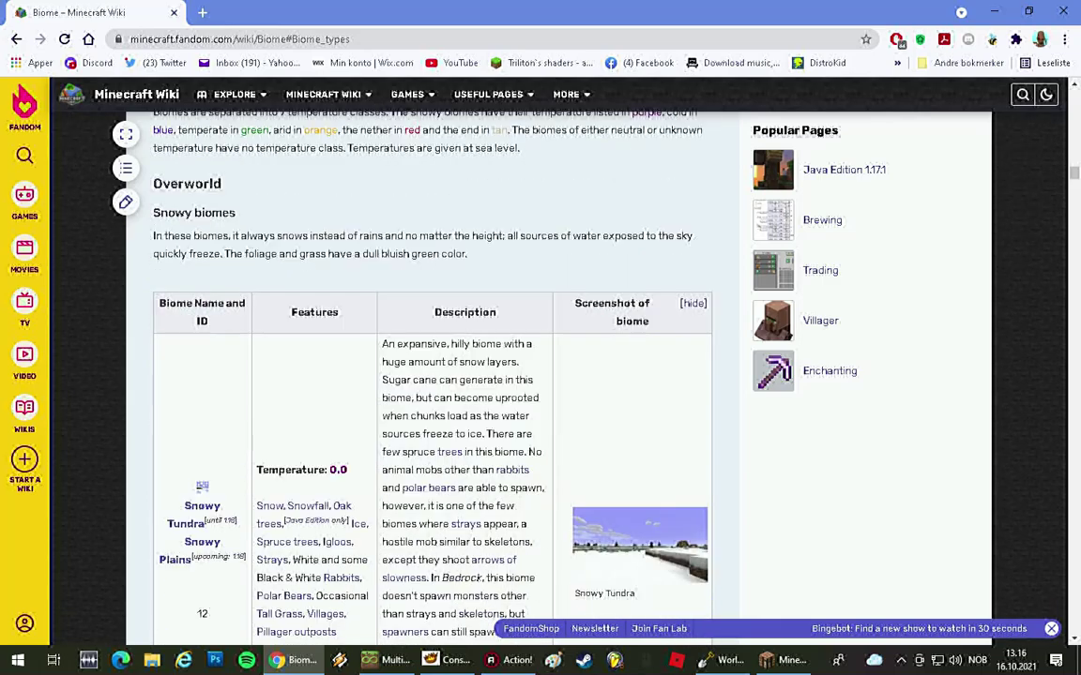
pyautogui.scroll(-3, 432, 375)
pyautogui.scroll(-5, 431, 375)
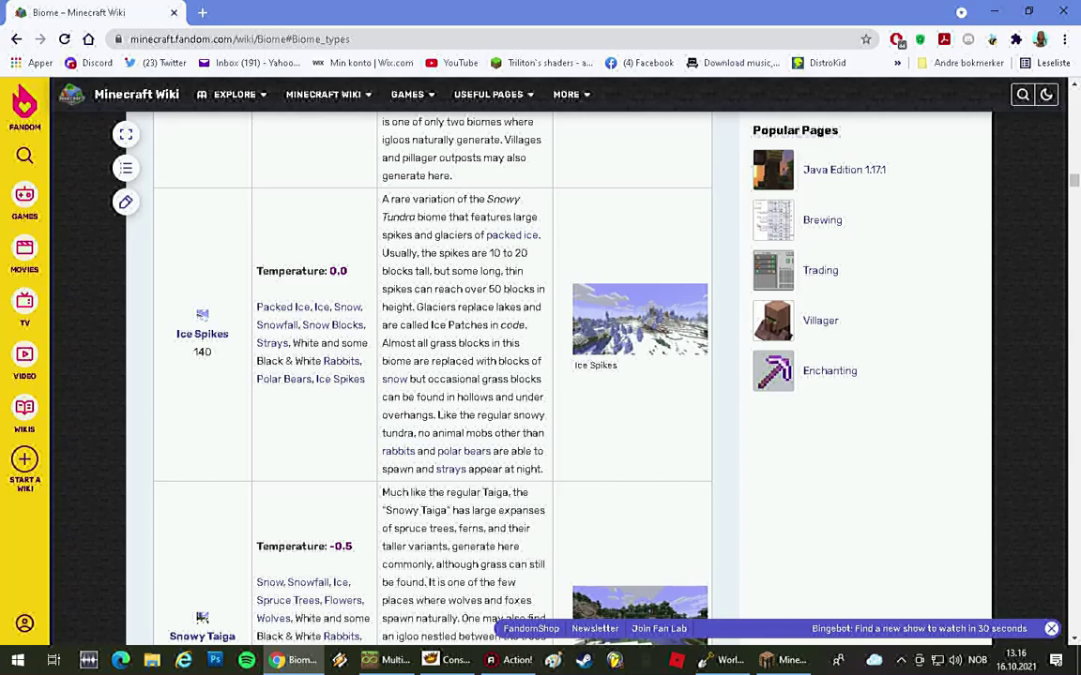
pyautogui.scroll(-12, 431, 375)
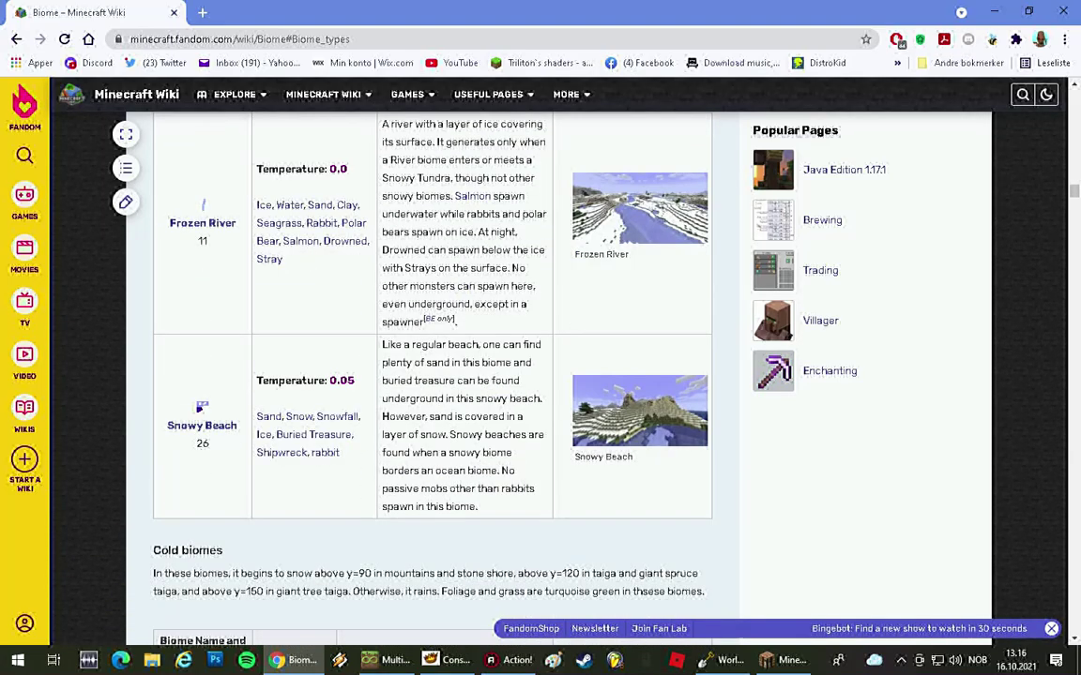
pyautogui.scroll(-12, 431, 376)
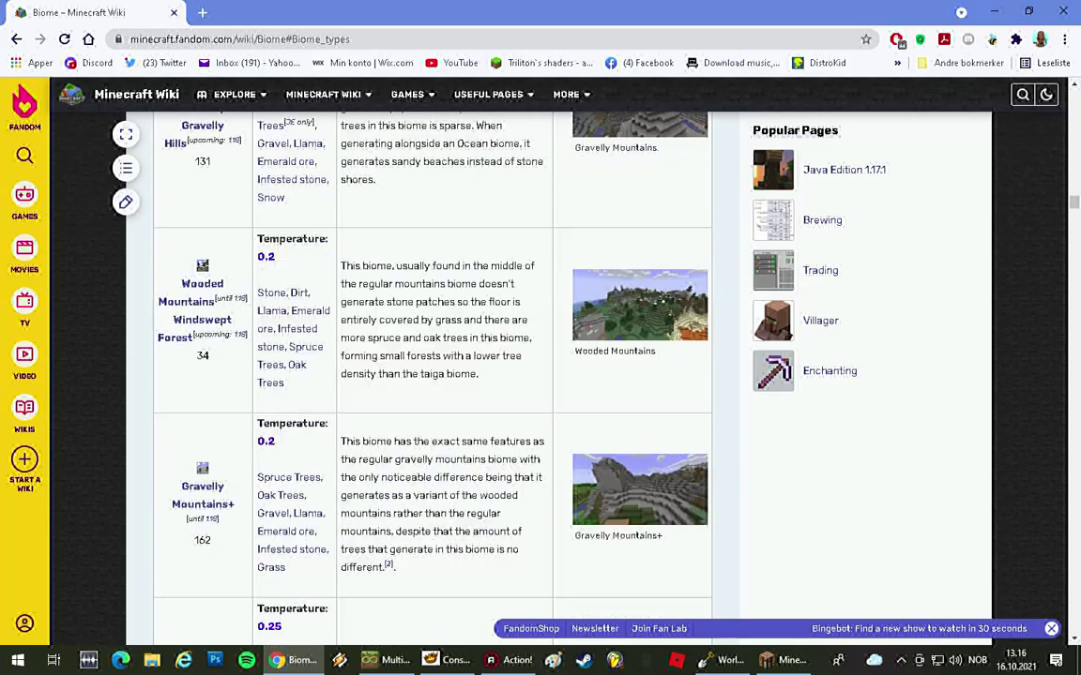
pyautogui.scroll(-12, 431, 376)
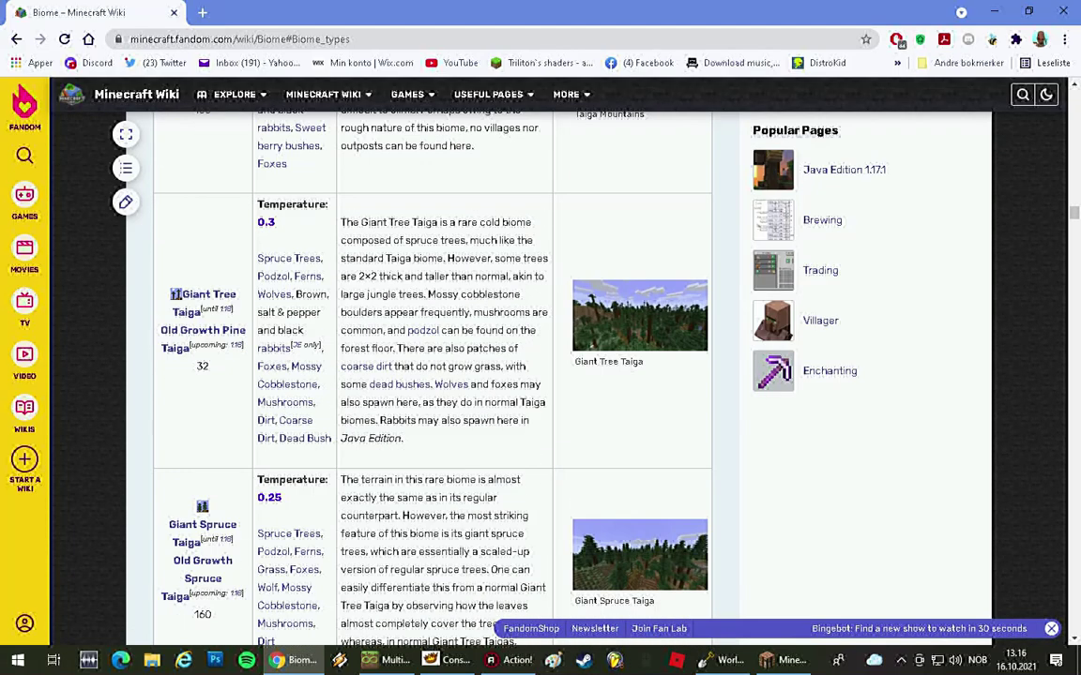
pyautogui.scroll(-3, 431, 376)
pyautogui.scroll(12, 431, 375)
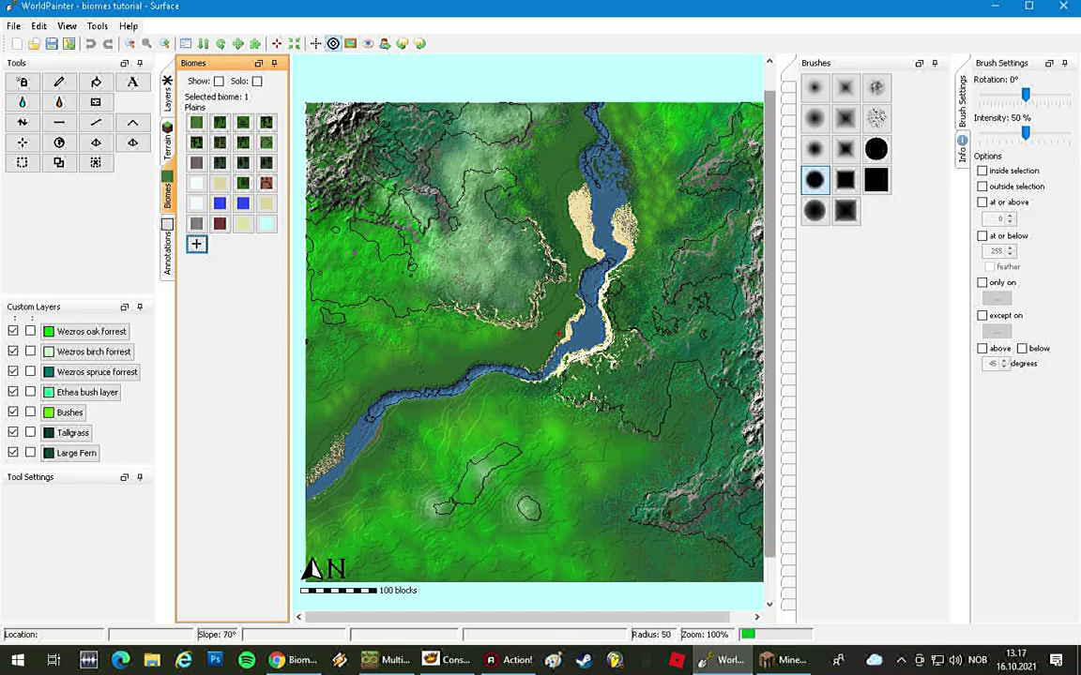
pyautogui.moveTo(770, 343)
pyautogui.mouseDown()
pyautogui.moveTo(770, 330)
pyautogui.moveTo(769, 382)
pyautogui.moveTo(770, 357)
pyautogui.mouseUp()
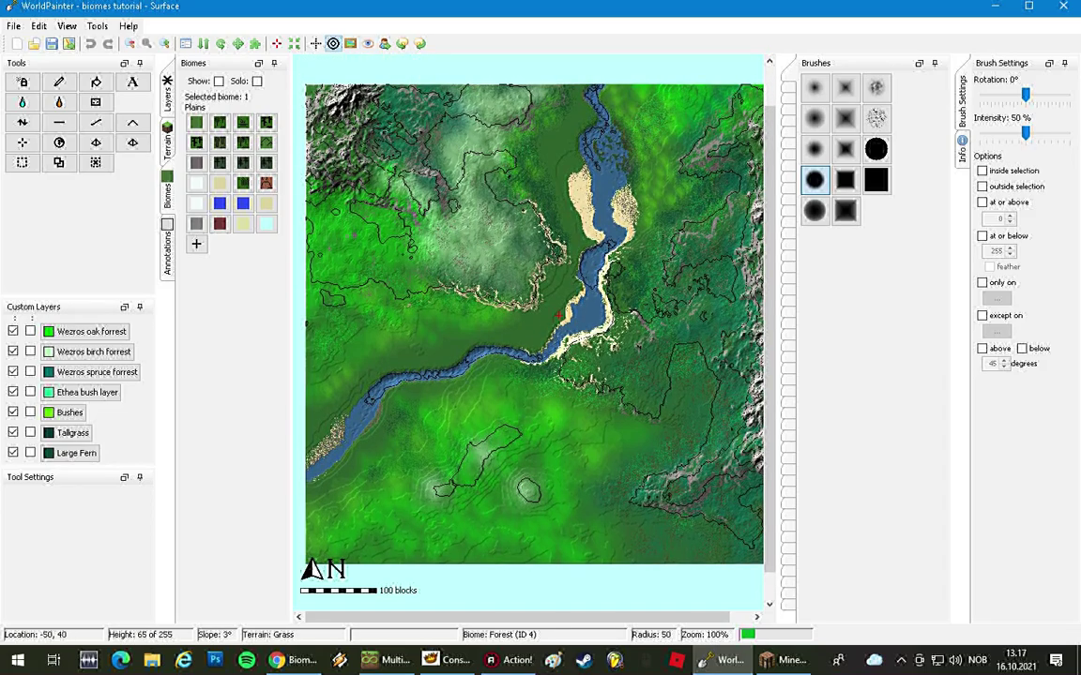